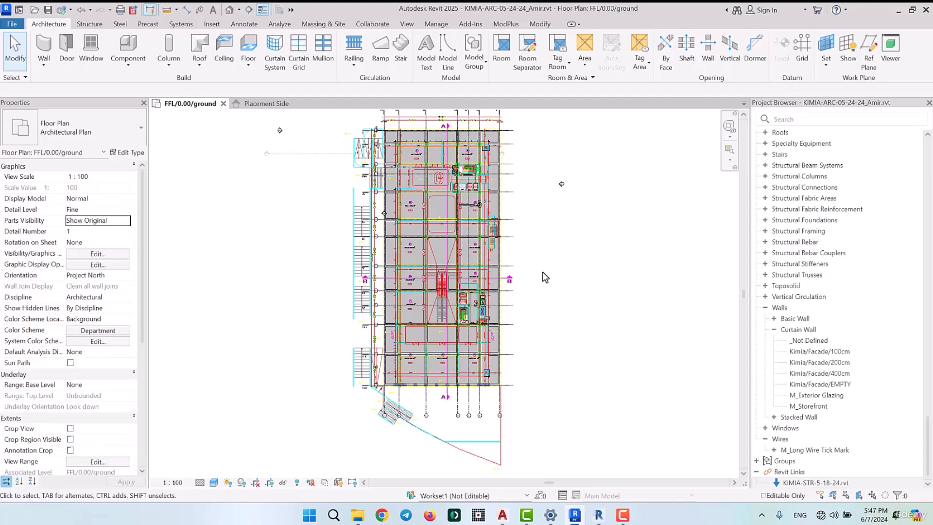
- Inspect the two adjacent lift shafts near grid 4 in the FFL/0.00/ground floor plan
scroll(482, 178, up, 5)
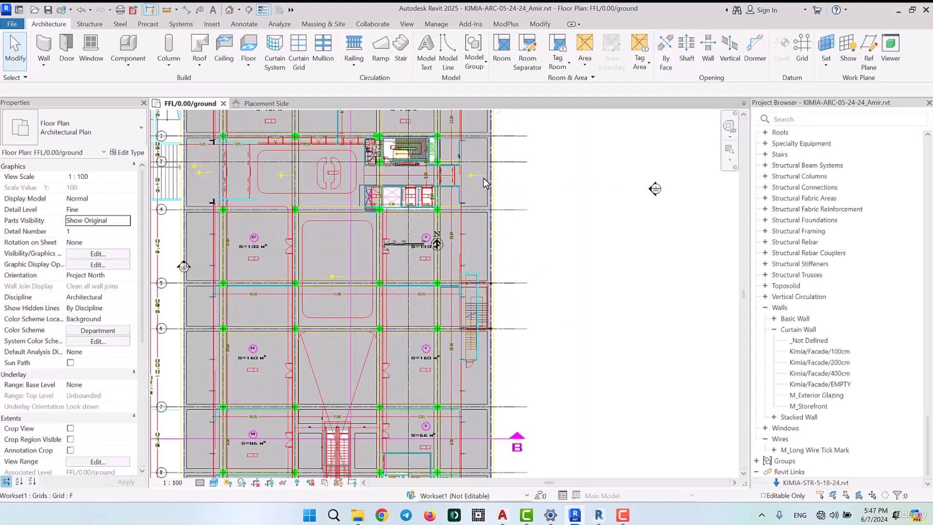
scroll(431, 186, up, 6)
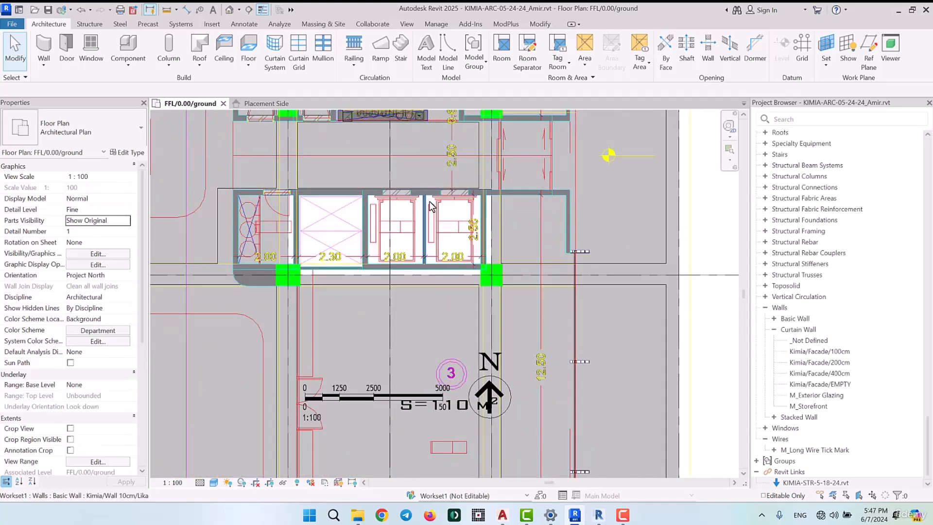
scroll(432, 204, up, 4)
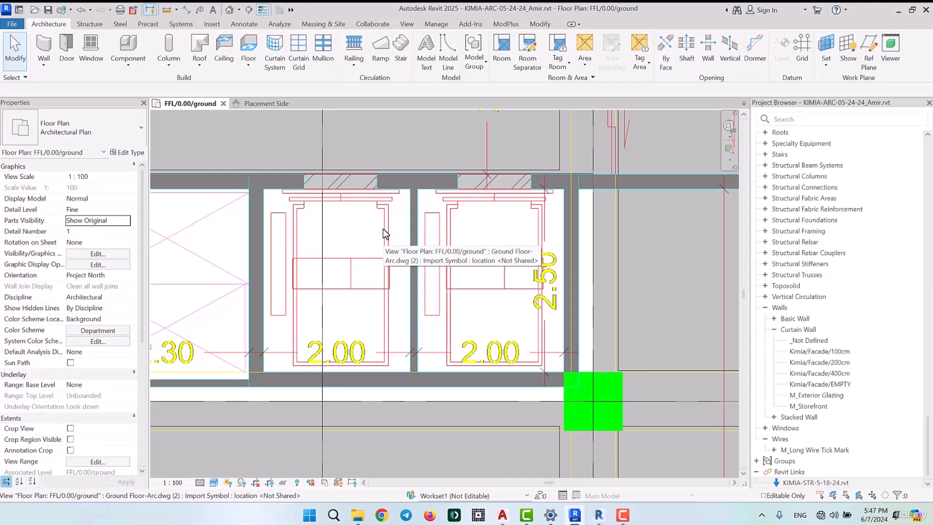
- Examine the Lift - Centre door (AUS) family from its door side in 3D and in the Ref. Level floor plan
click(281, 103)
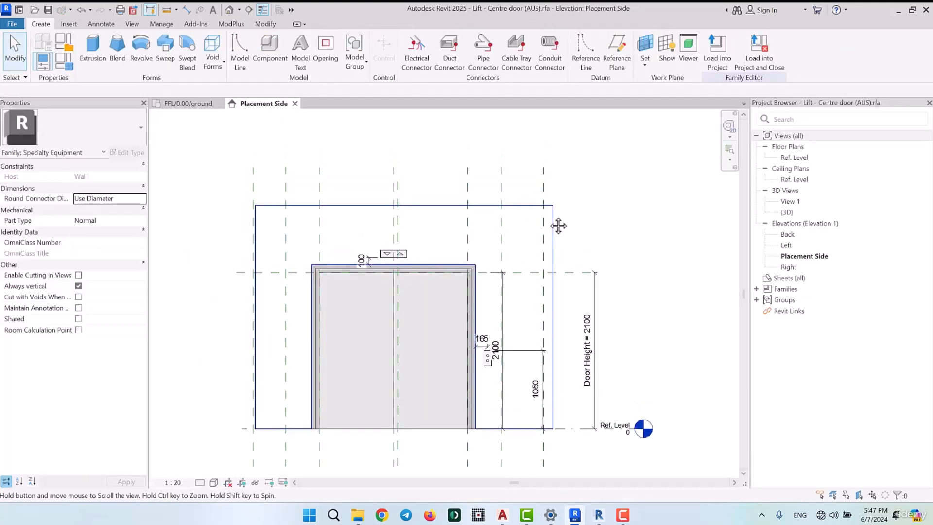
click(228, 10)
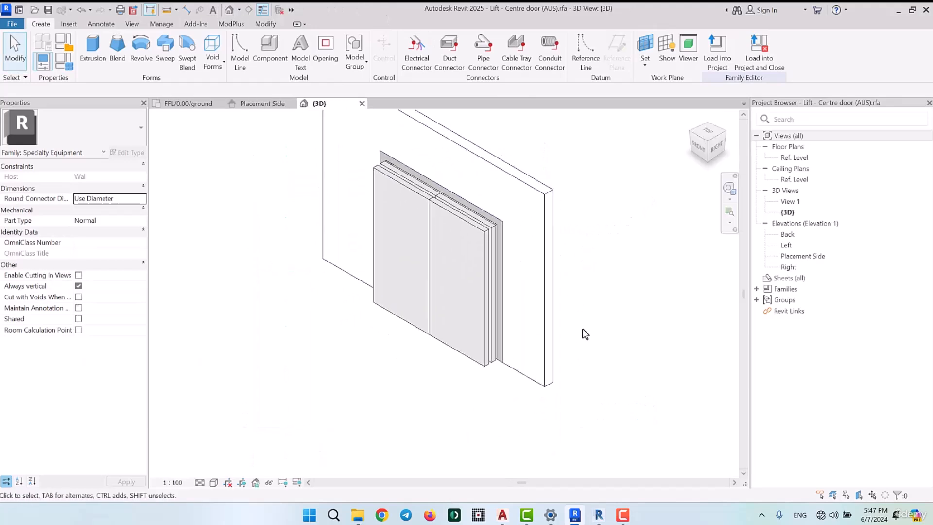
shift+middle_drag(585, 334, 494, 410)
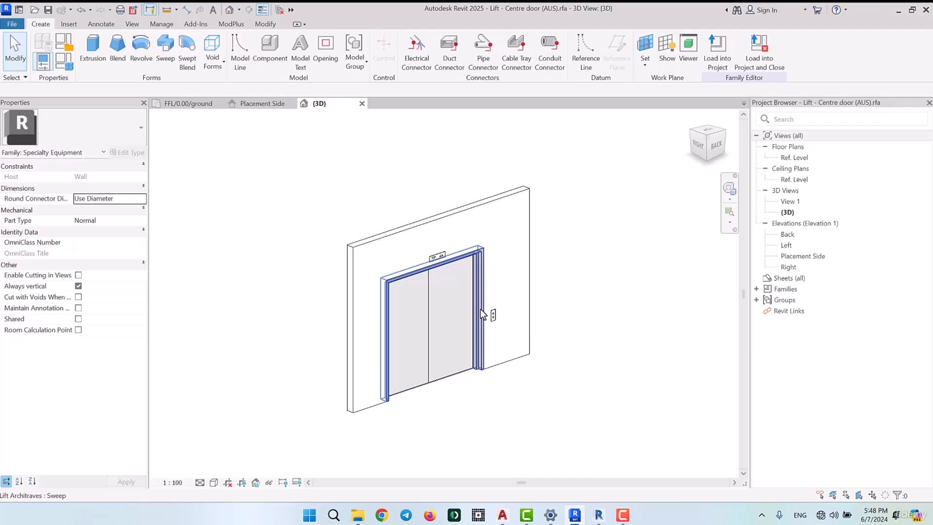
click(810, 158)
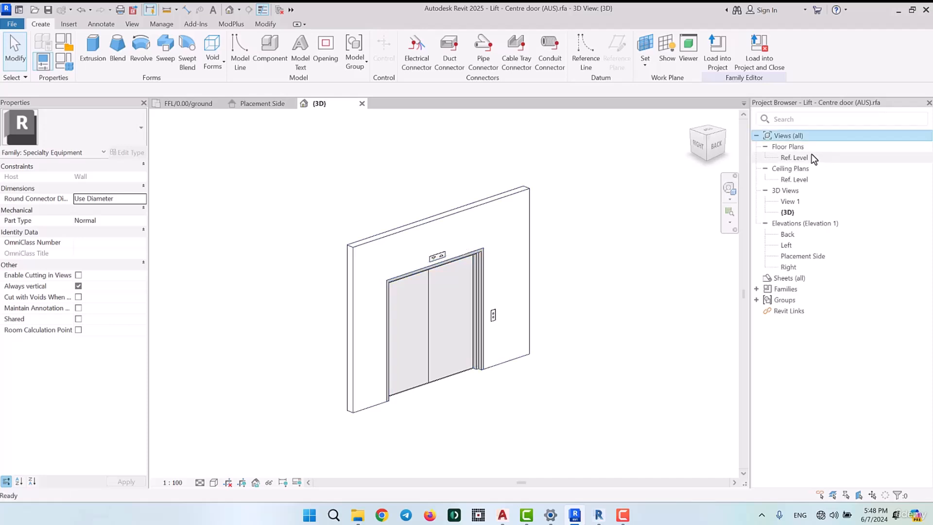
double_click(810, 157)
scroll(462, 296, up, 2)
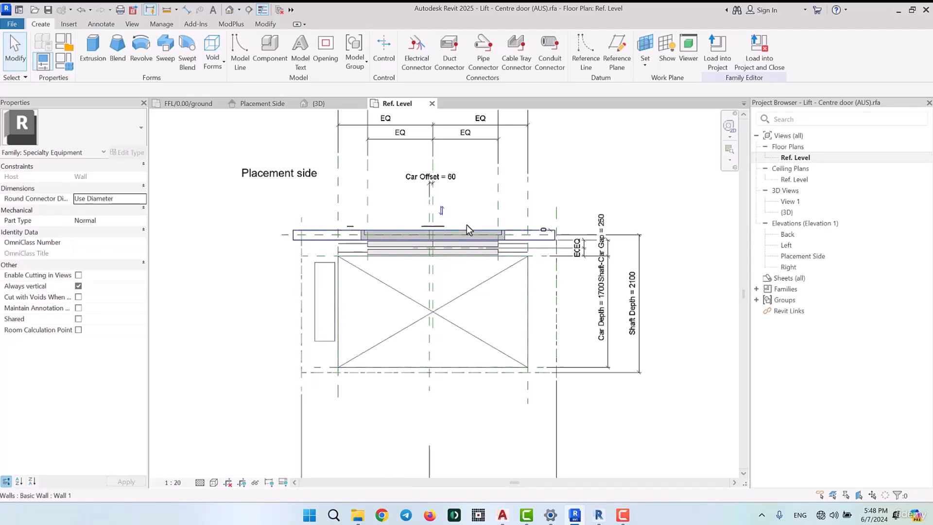
middle_drag(398, 213, 389, 274)
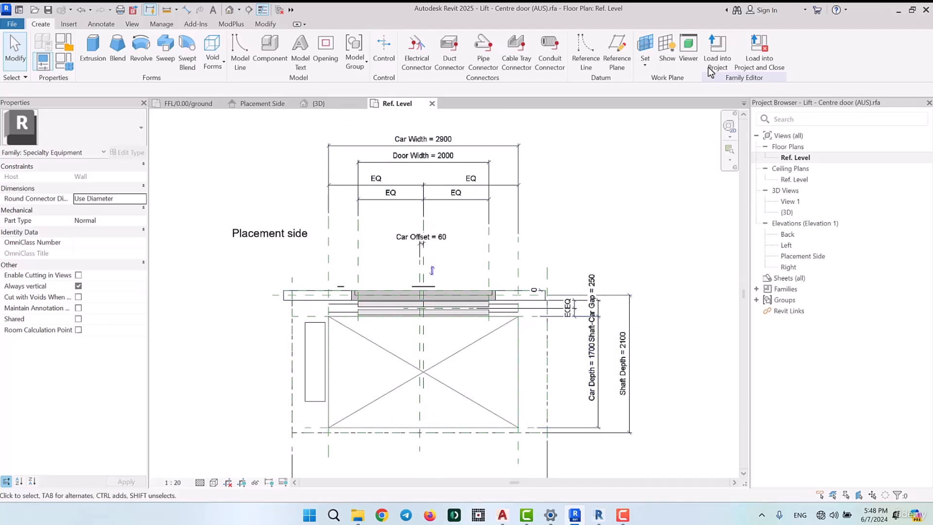
- Load the Lift - Centre door (AUS) family into the building project and try the Lift 400*210 type on the shaft's door wall
click(716, 51)
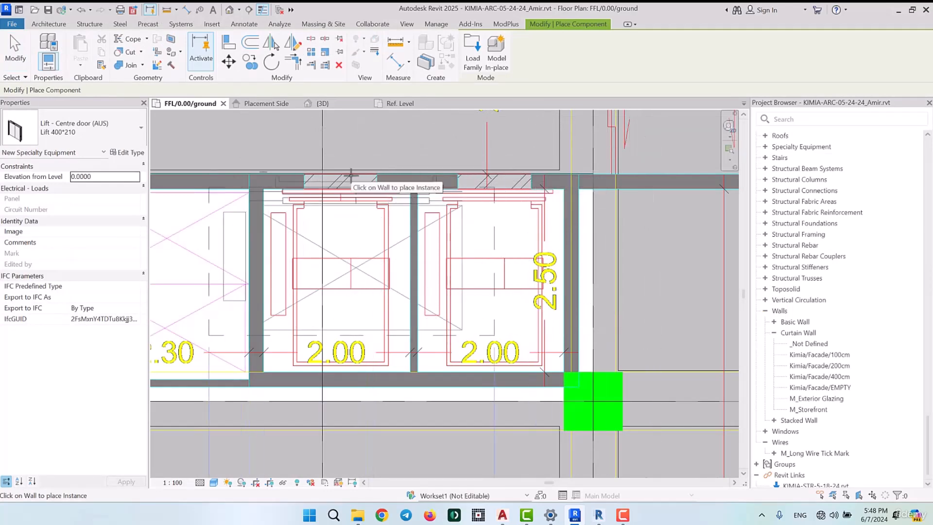
scroll(379, 170, down, 5)
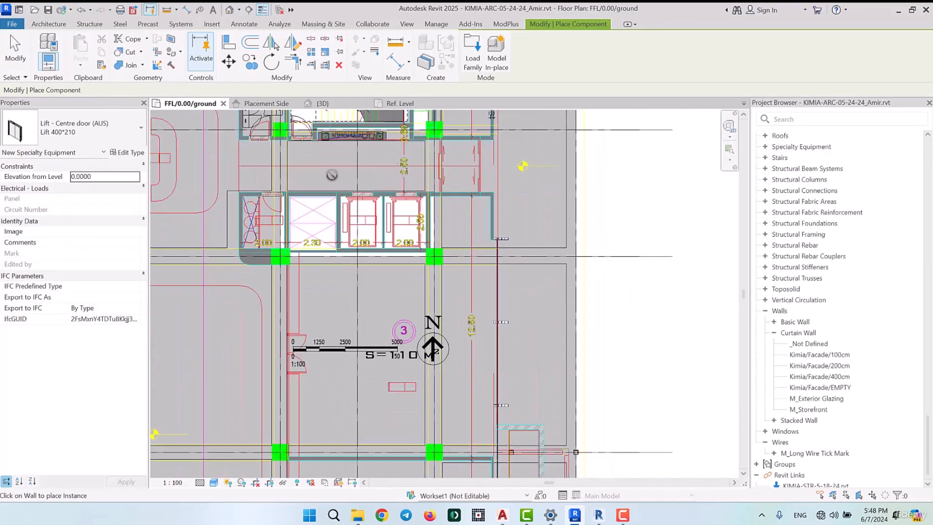
scroll(356, 176, up, 4)
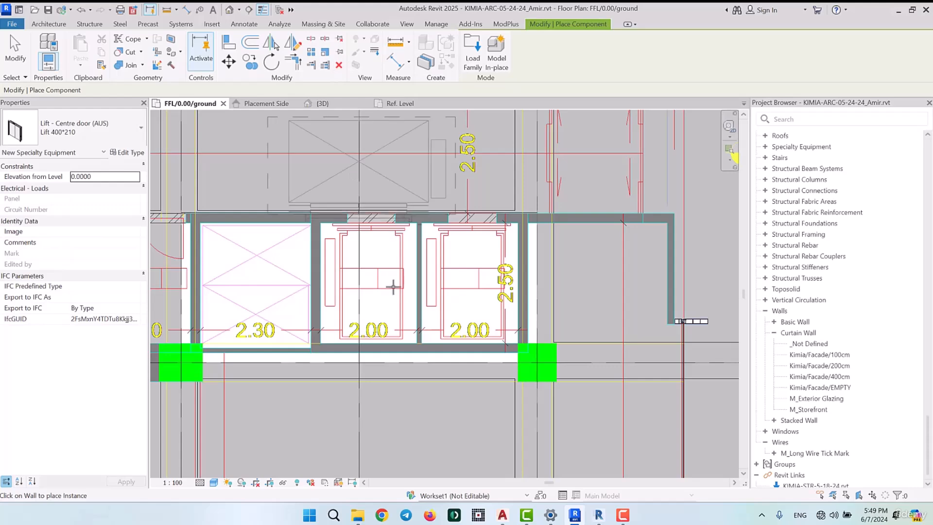
scroll(391, 287, down, 3)
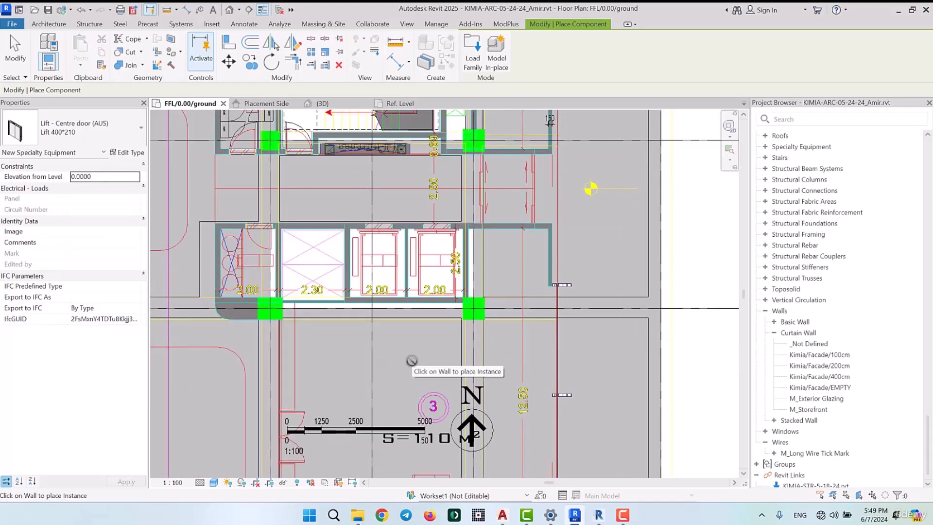
scroll(416, 222, up, 2)
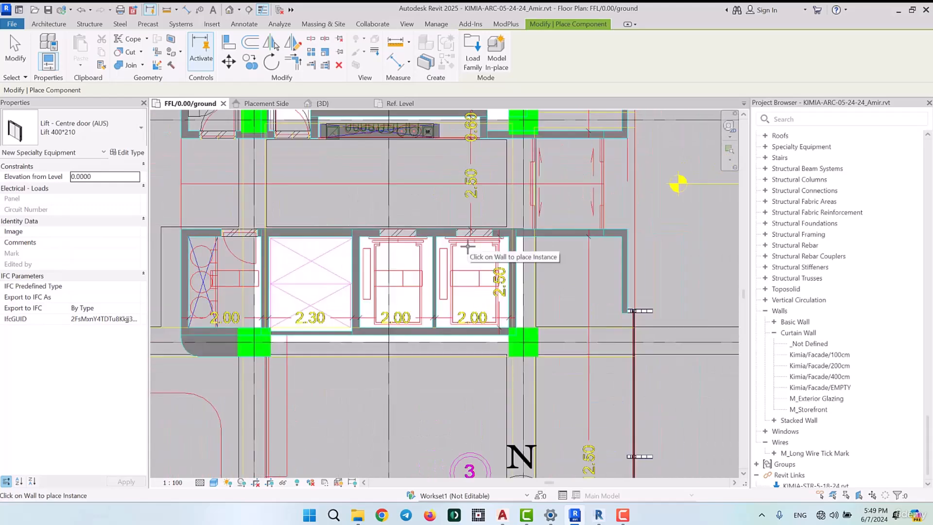
scroll(467, 247, up, 3)
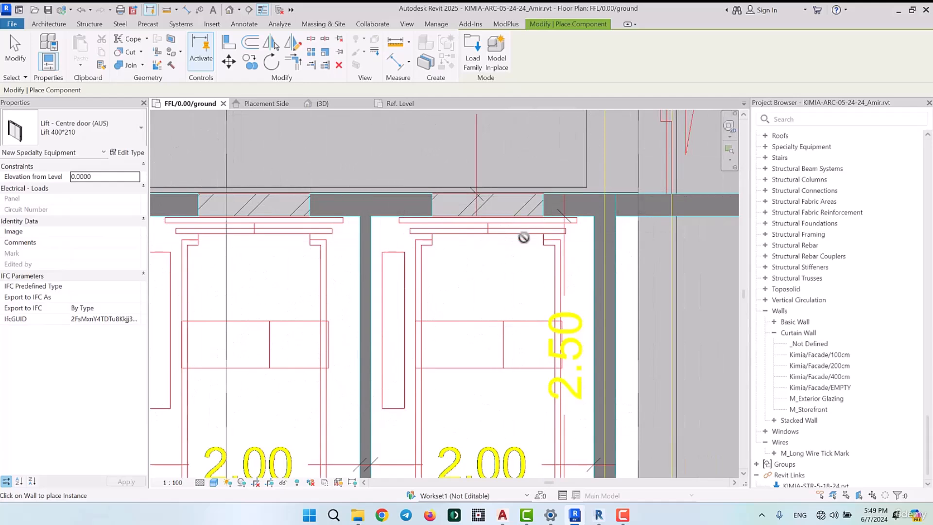
scroll(515, 216, down, 3)
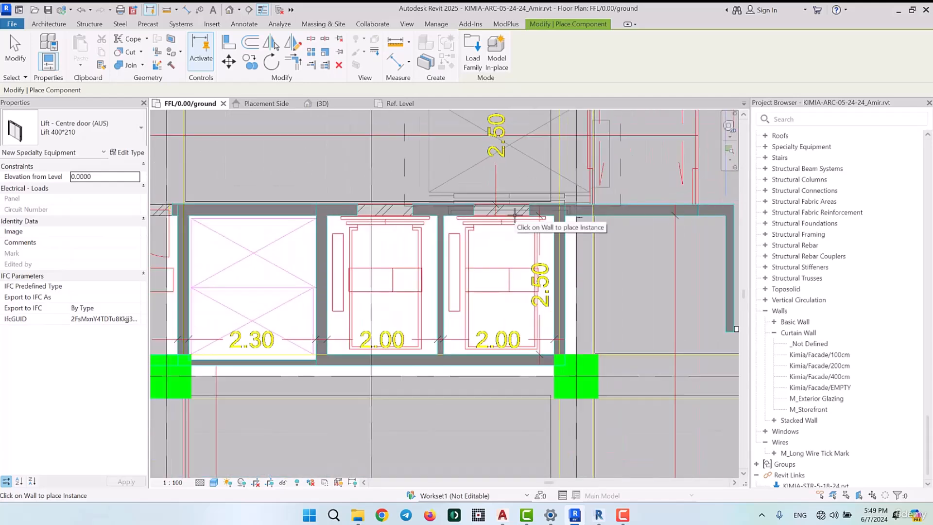
scroll(514, 215, down, 3)
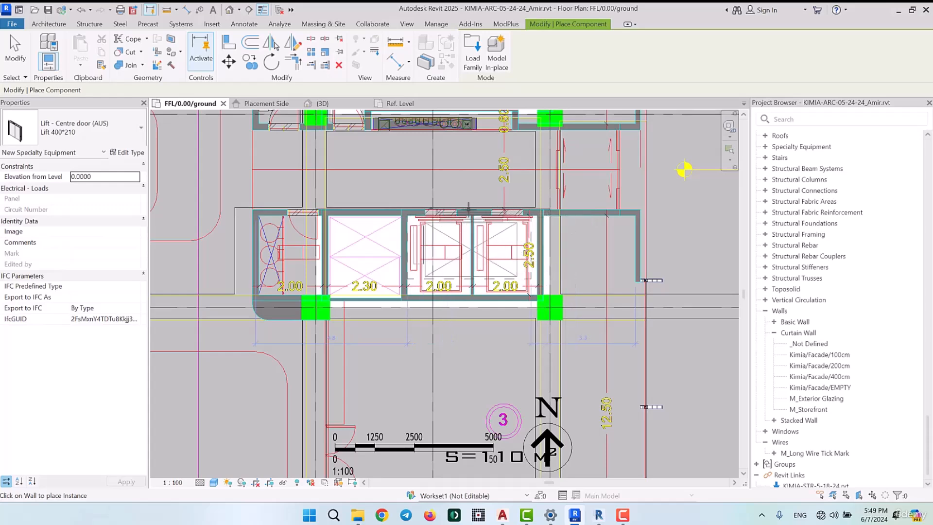
key(Escape)
- Measure the depth and width of the lift car drawn in the eastern shaft of the ground floor plan
scroll(454, 226, up, 2)
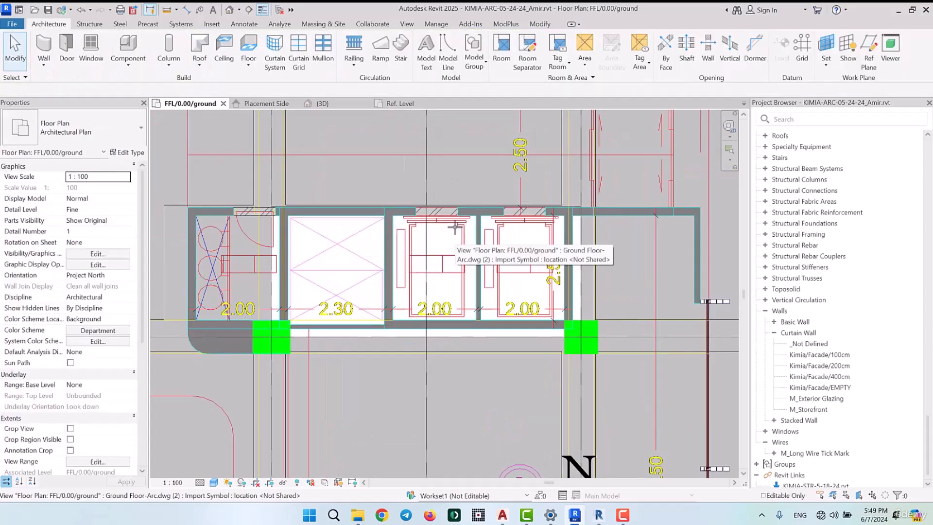
scroll(490, 256, up, 4)
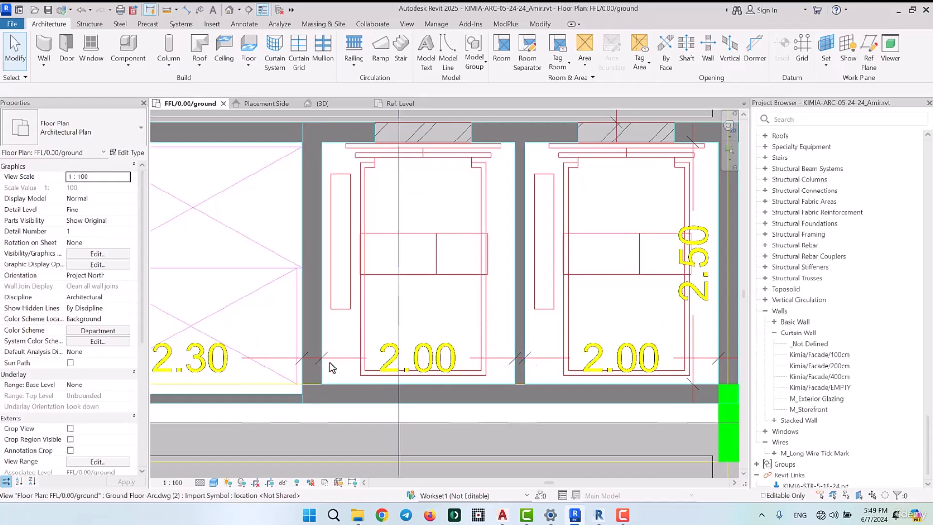
scroll(500, 325, down, 1)
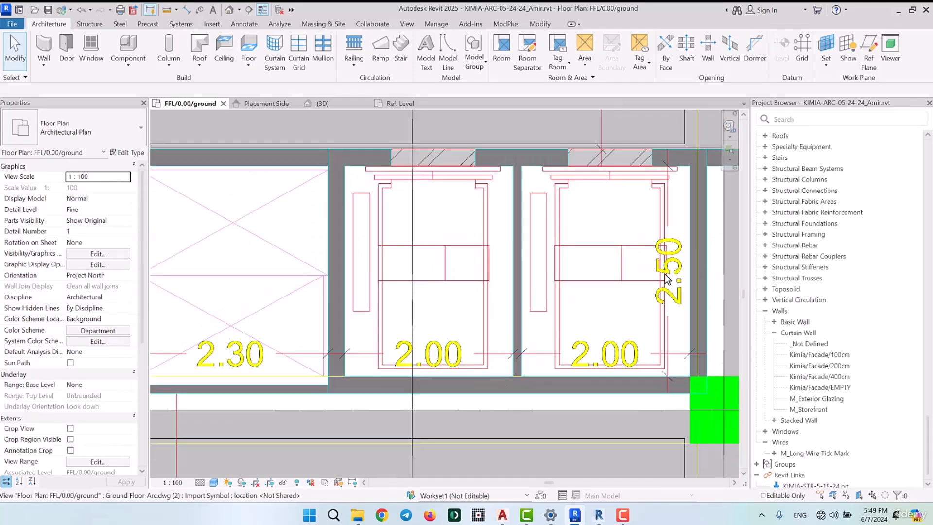
middle_drag(668, 281, 507, 323)
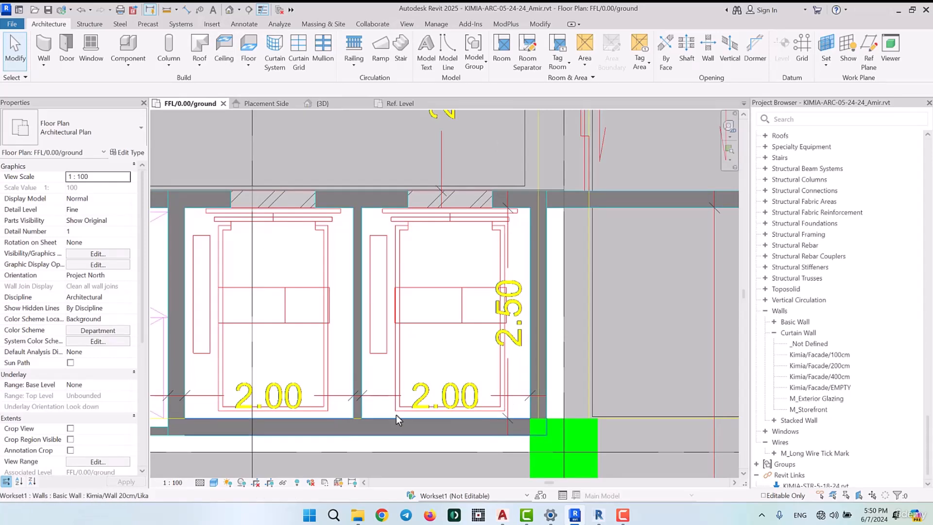
click(166, 10)
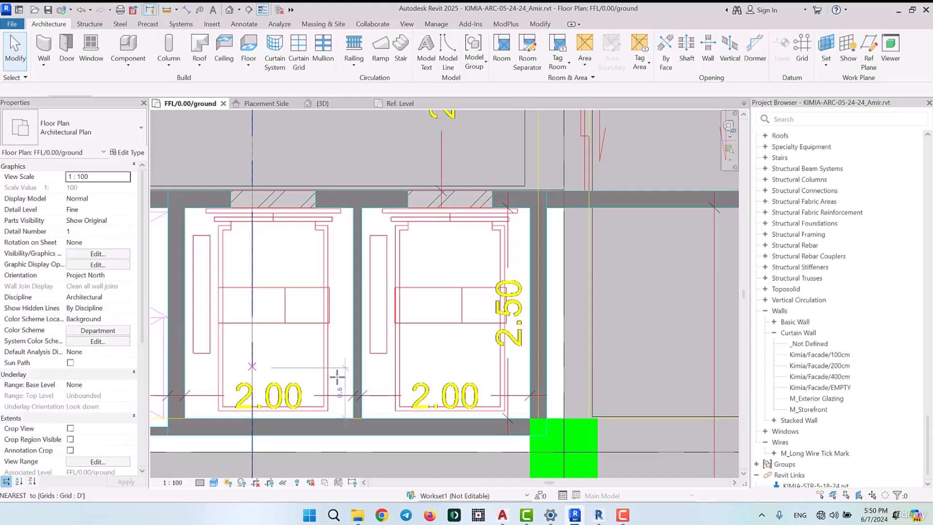
scroll(380, 374, up, 4)
click(381, 368)
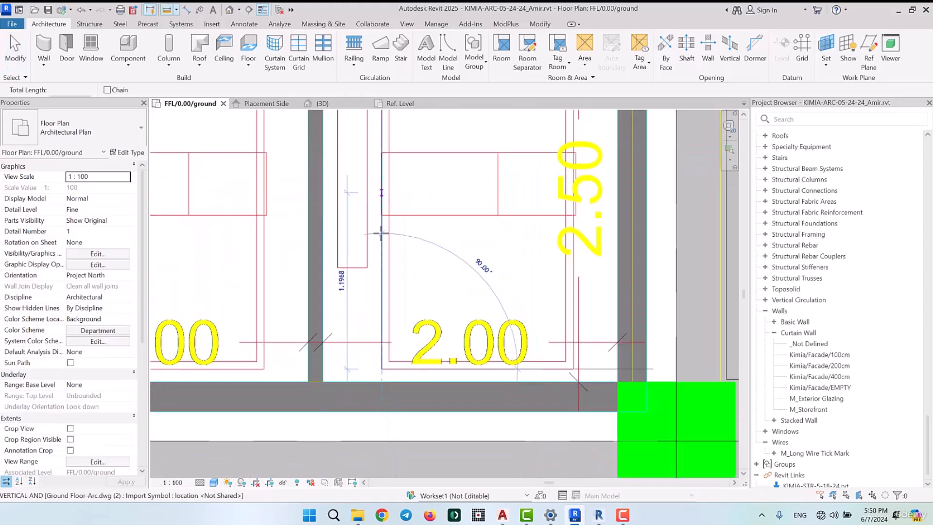
middle_drag(381, 160, 399, 355)
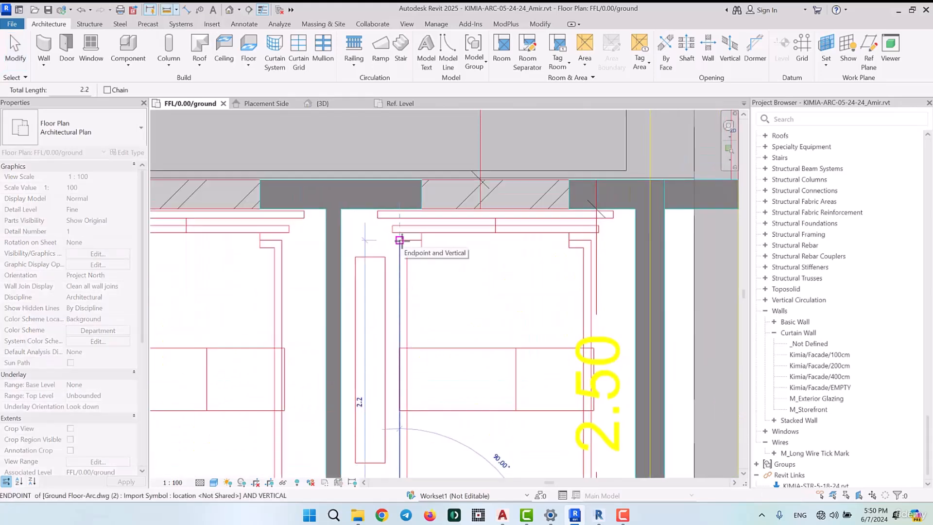
click(400, 240)
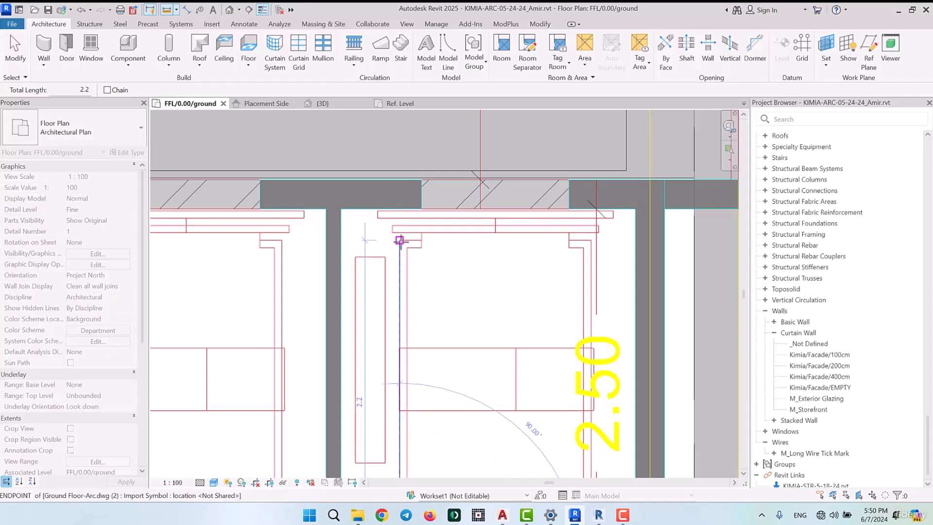
click(399, 239)
click(590, 240)
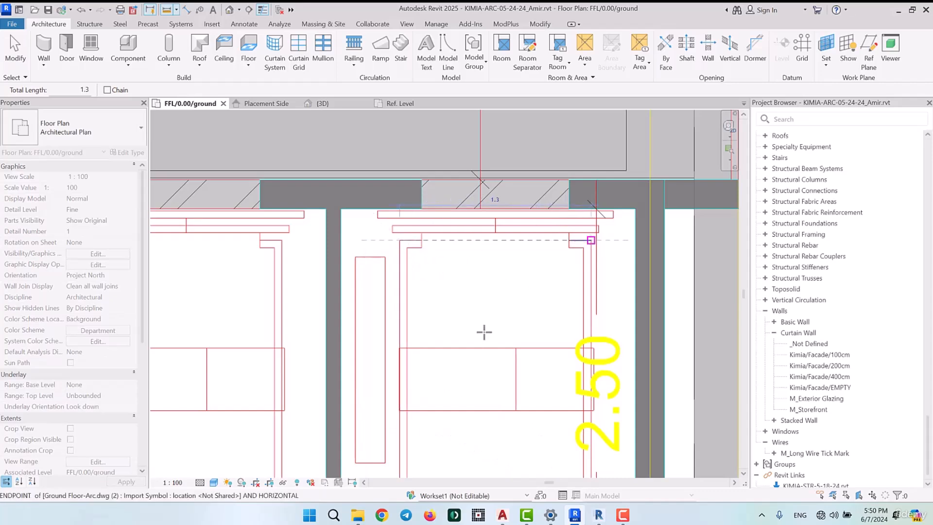
scroll(475, 265, down, 2)
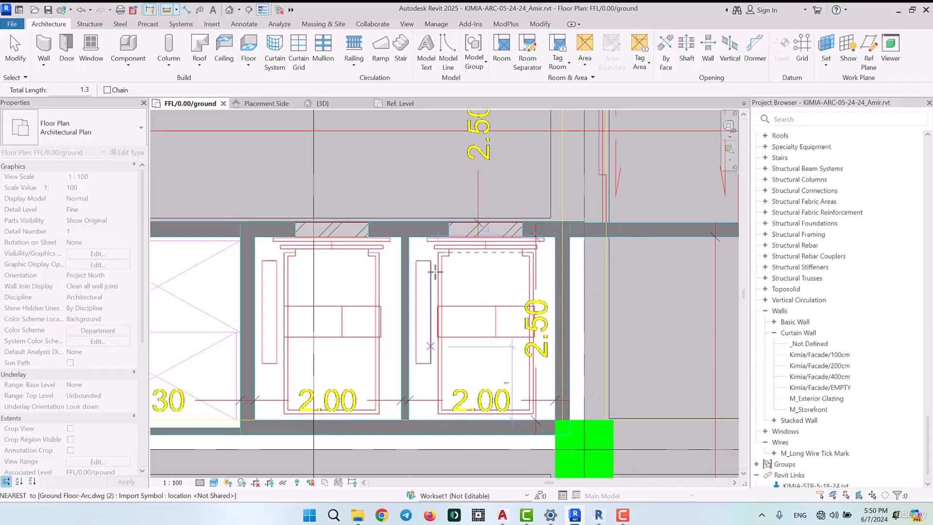
scroll(503, 256, up, 1)
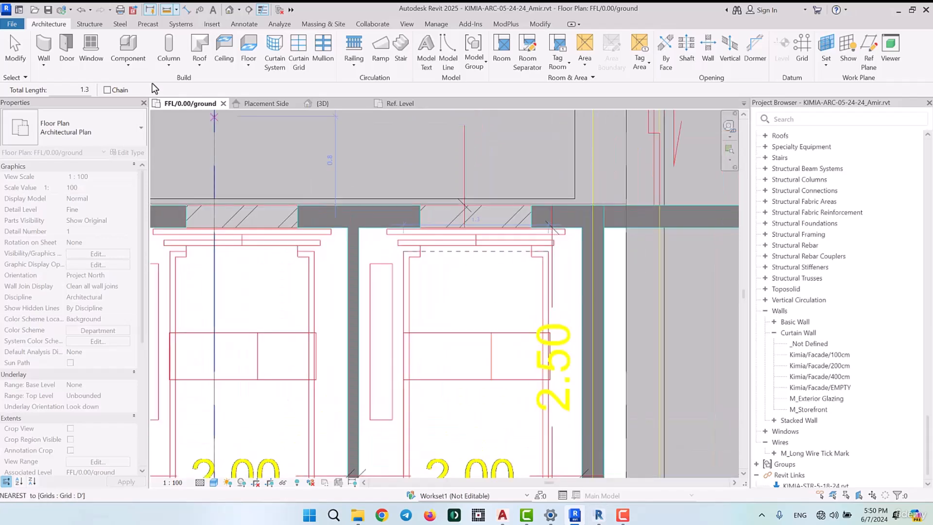
- Duplicate the Lift 400*210 component type under the name Kimia/Lift 220*130cm
click(127, 70)
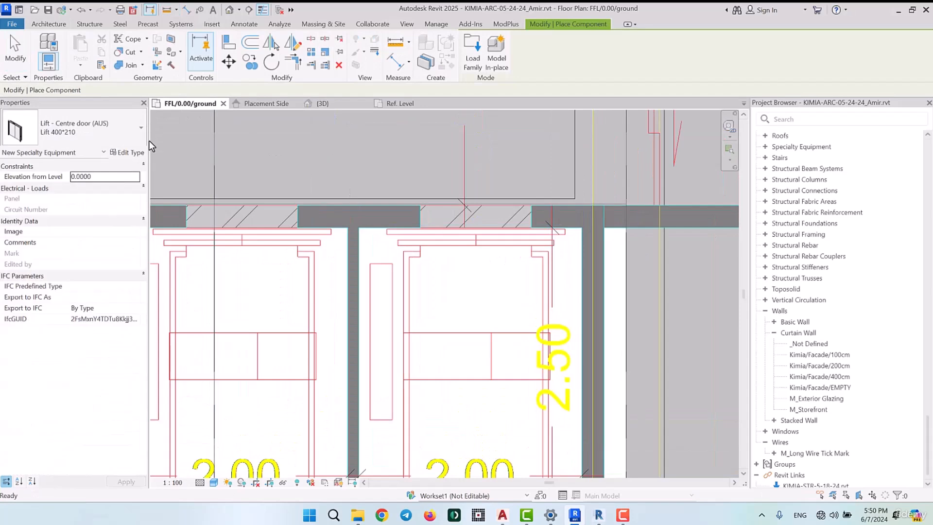
click(129, 152)
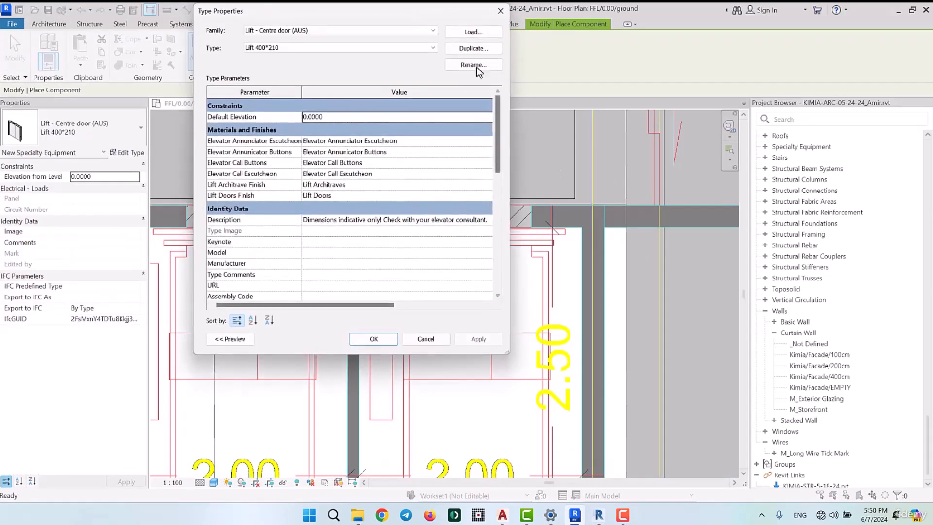
click(469, 49)
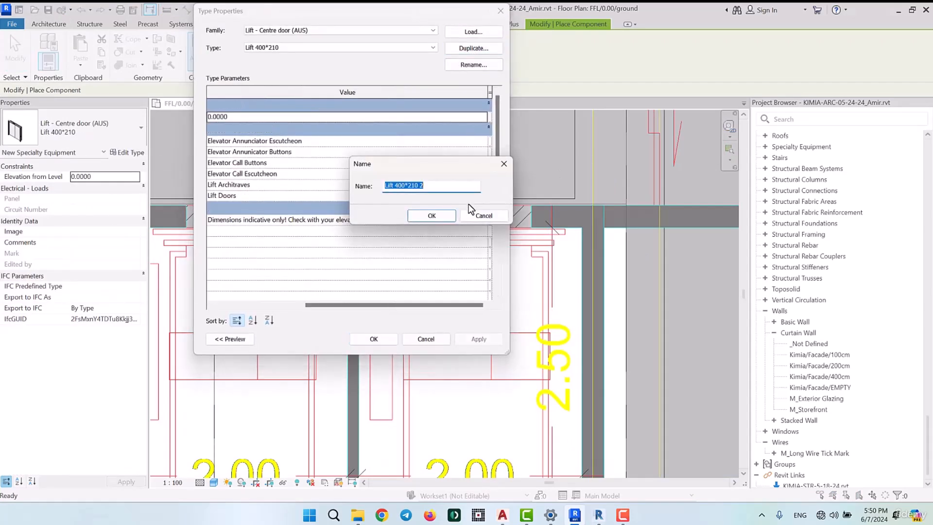
text(kl)
key(BackSpace)
key(BackSpace)
key(BackSpace)
key(BackSpace)
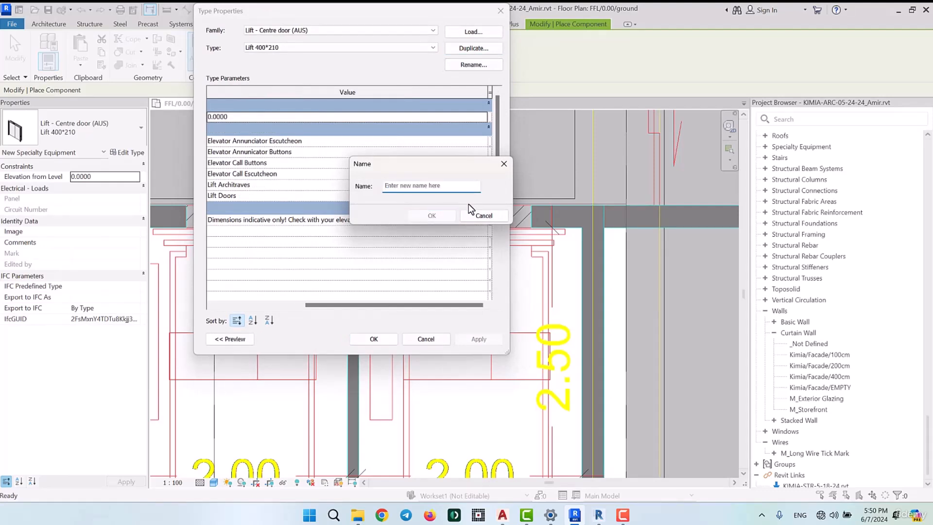
text(Kimia/Lift 220*200cm)
drag(414, 187, 418, 187)
drag(427, 187, 435, 189)
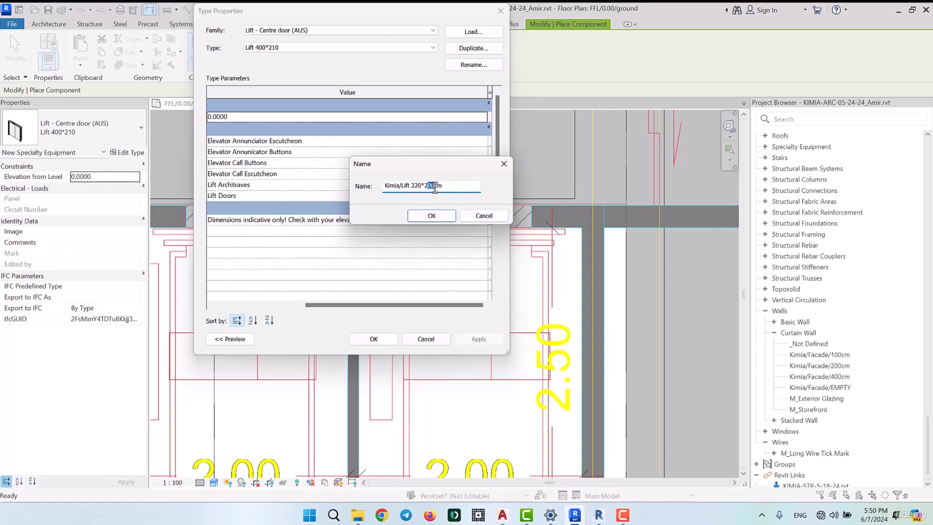
key(BackSpace)
text(130)
click(431, 215)
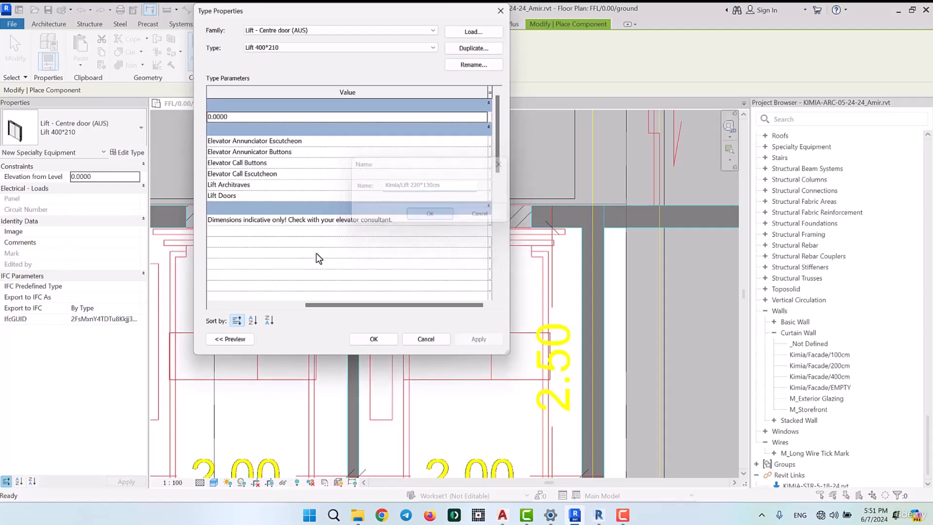
- Preview the Kimia/Lift 220*130cm type in the Floor Plan: Ref. Level view, with the names of its dimension parameters readable
scroll(313, 229, down, 3)
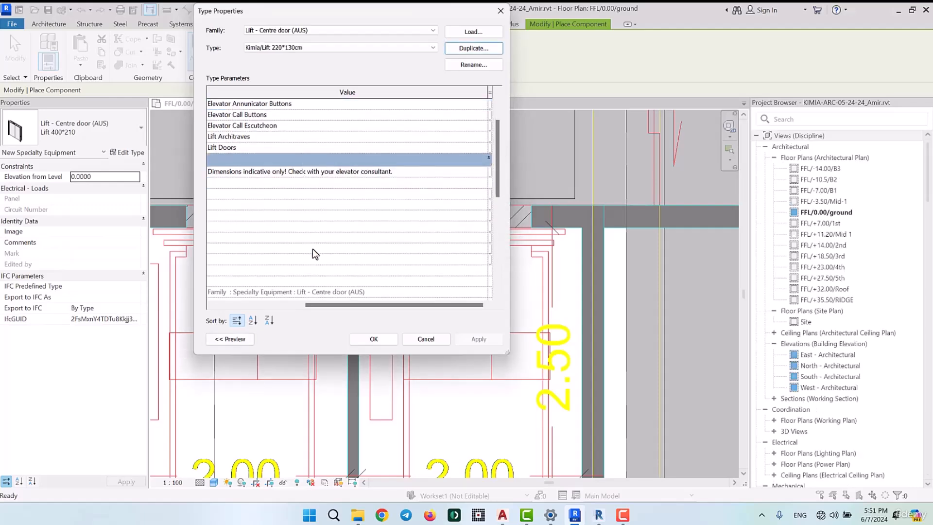
drag(347, 12, 464, 35)
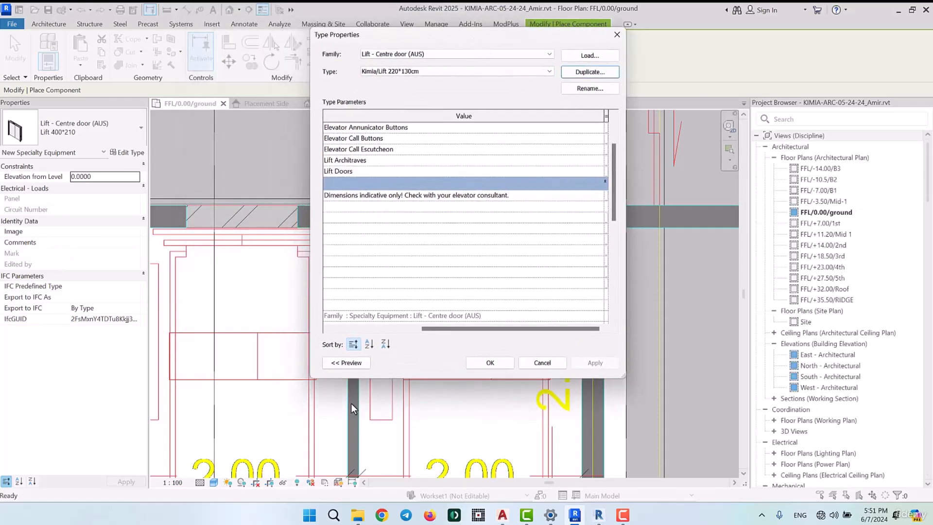
click(353, 363)
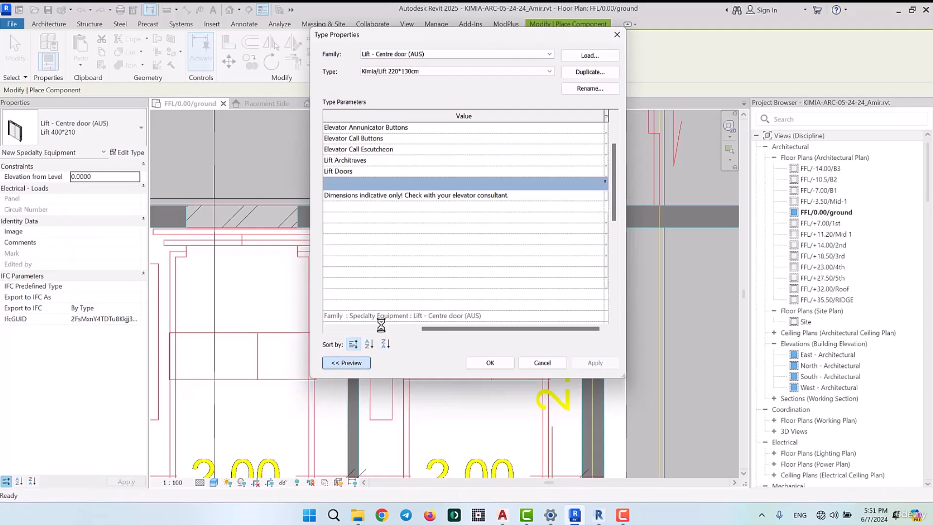
scroll(534, 218, down, 5)
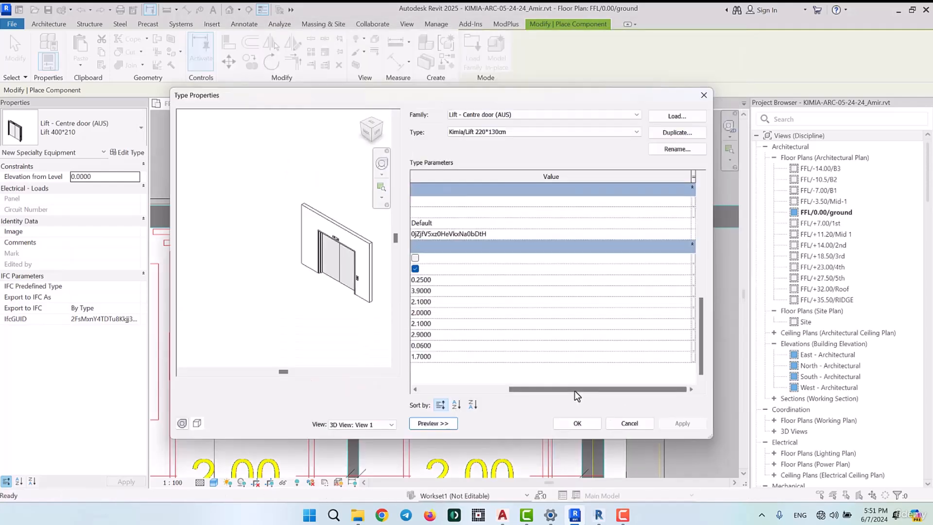
drag(574, 390, 486, 404)
drag(712, 262, 638, 265)
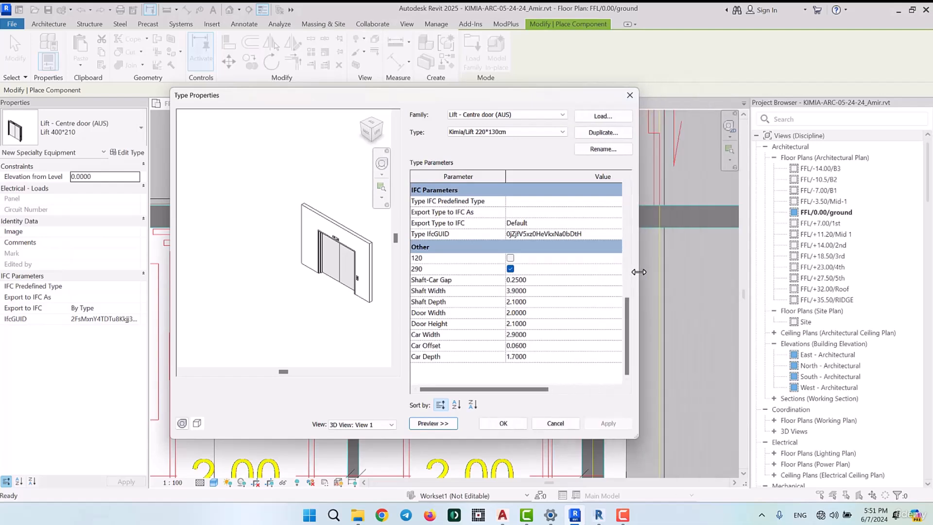
click(357, 427)
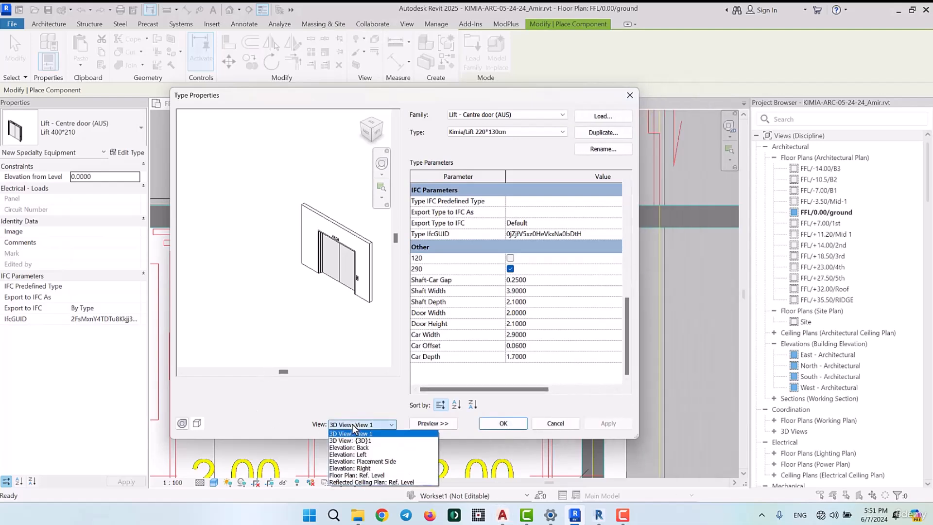
click(375, 475)
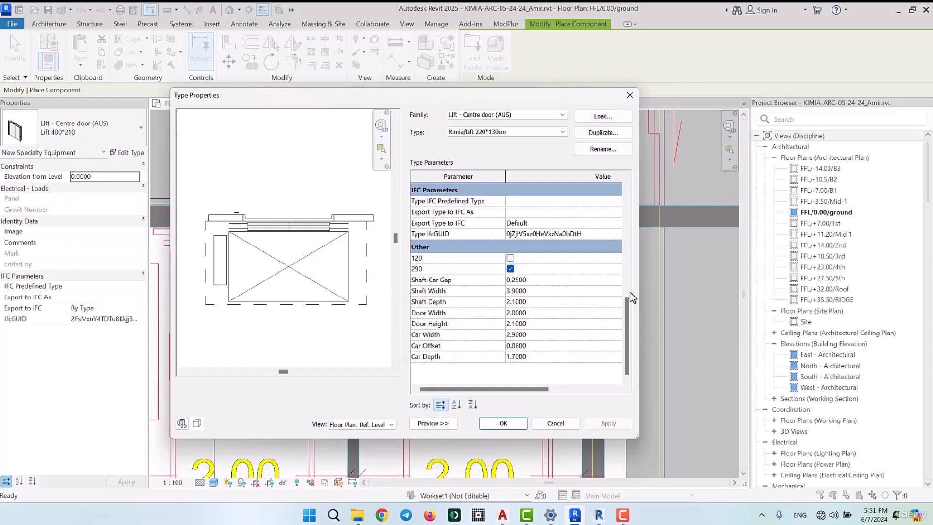
- Examine in the plan preview which distance the Shaft-Car Gap parameter controls
click(552, 279)
scroll(275, 263, down, 5)
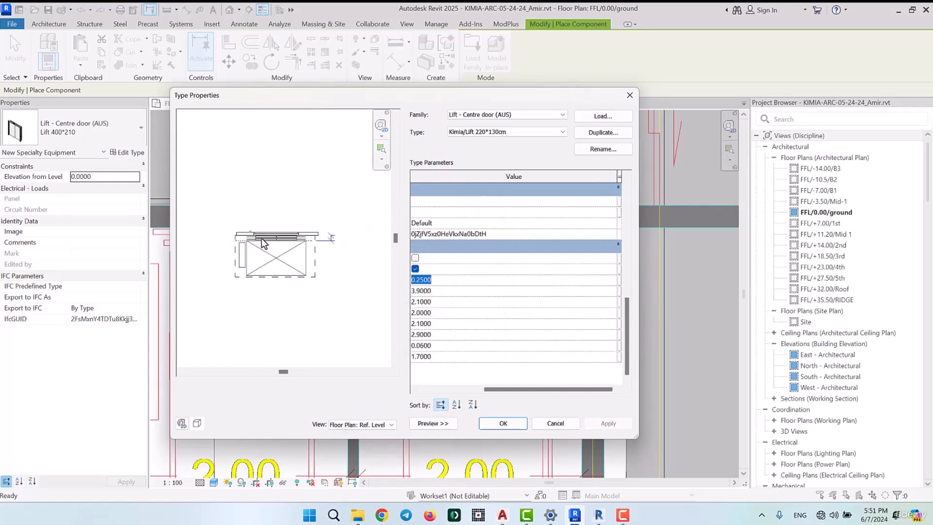
scroll(270, 240, up, 4)
middle_drag(287, 259, 274, 262)
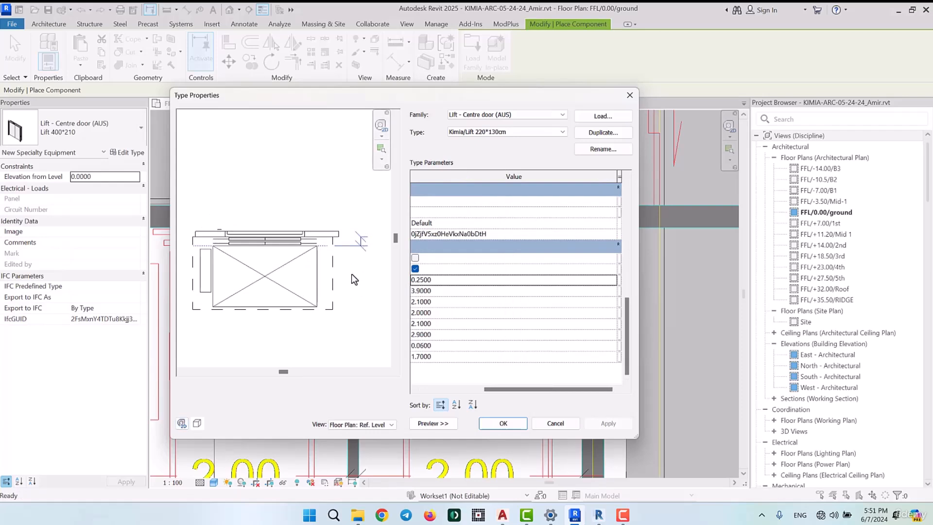
drag(547, 389, 461, 381)
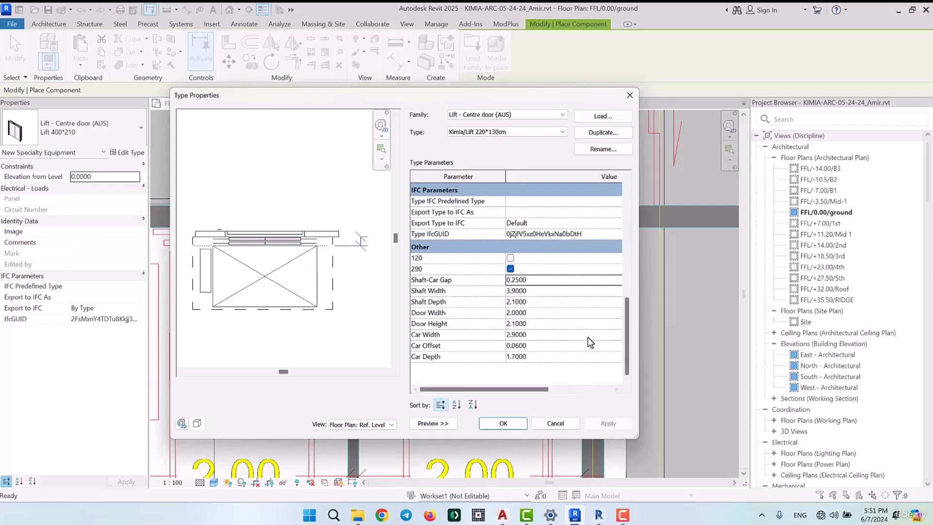
drag(639, 391, 841, 391)
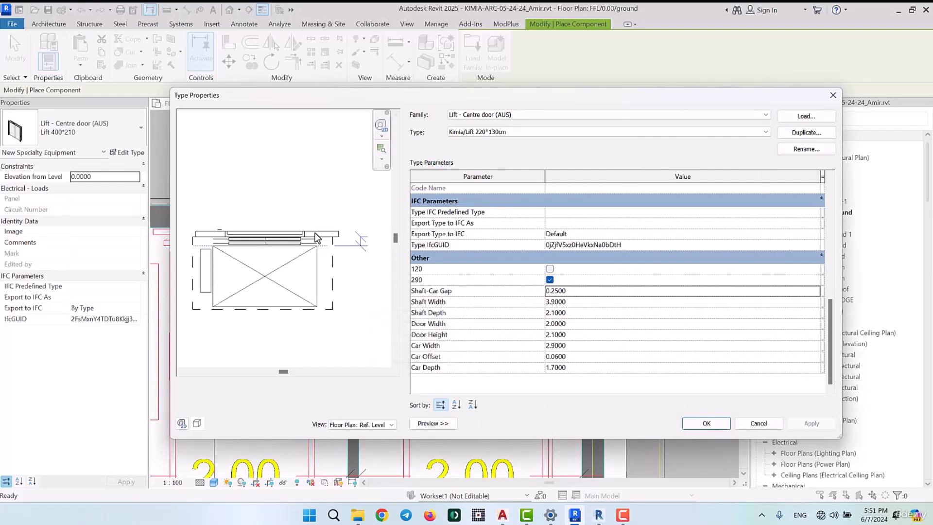
scroll(340, 238, up, 3)
scroll(340, 243, up, 2)
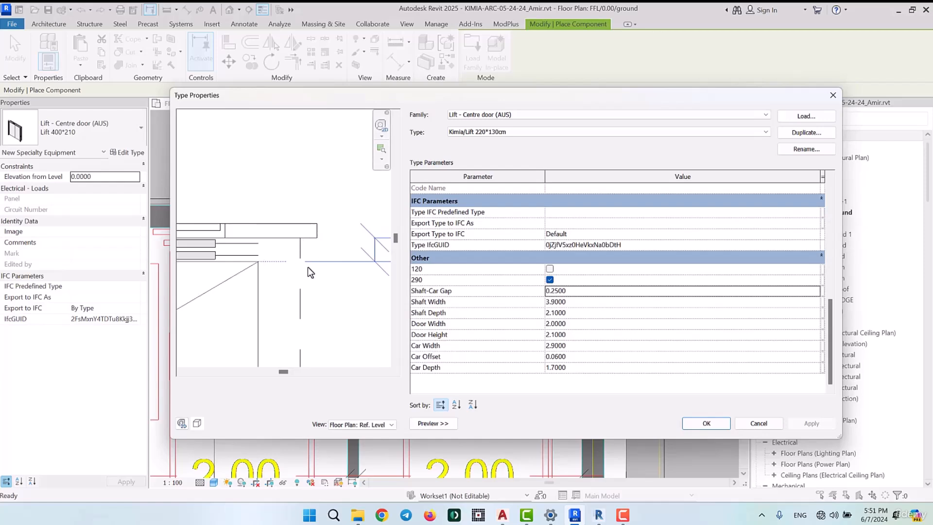
scroll(292, 255, down, 5)
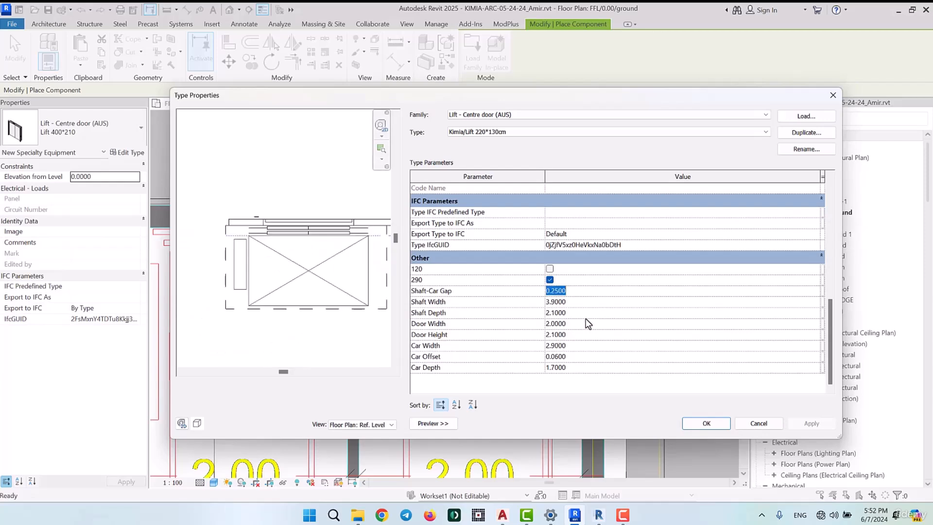
- Set the lift type's Shaft Width to 2 and Shaft Depth to 2.5
click(590, 300)
scroll(292, 241, down, 3)
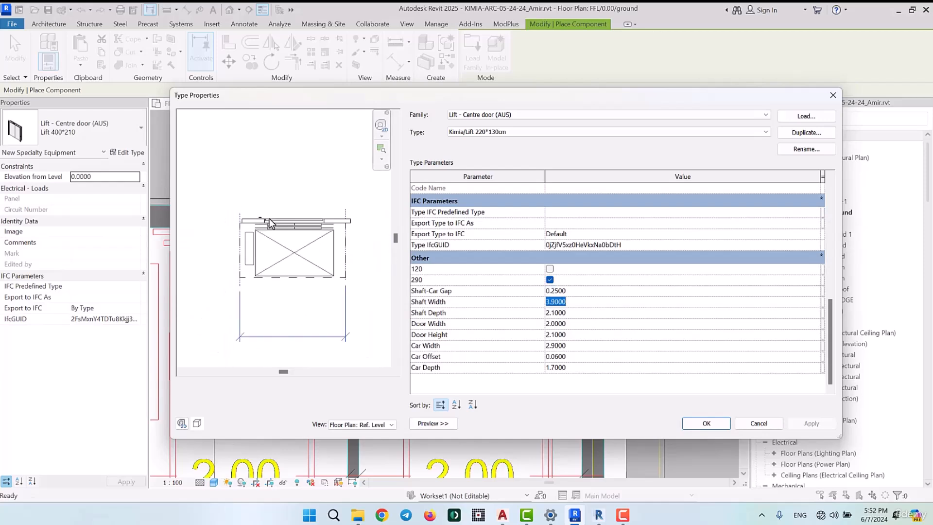
middle_drag(292, 242, 292, 235)
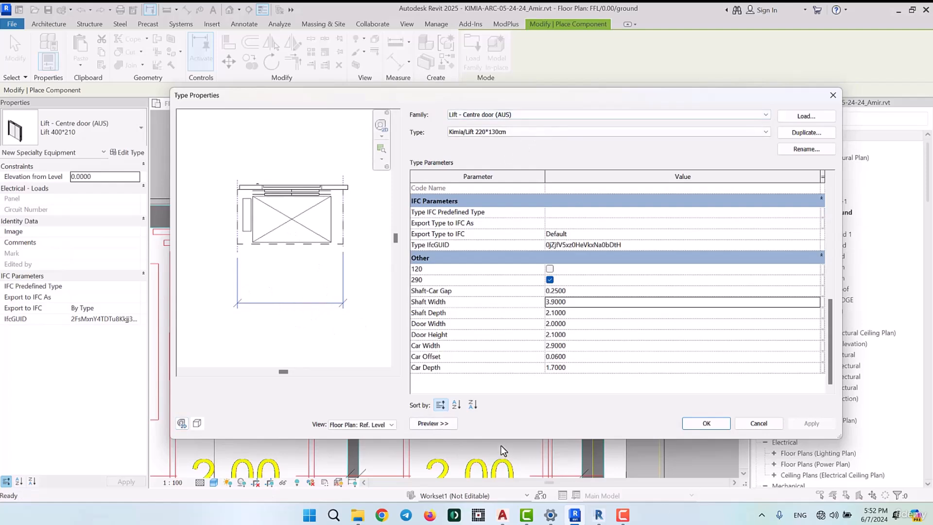
double_click(598, 298)
text(2)
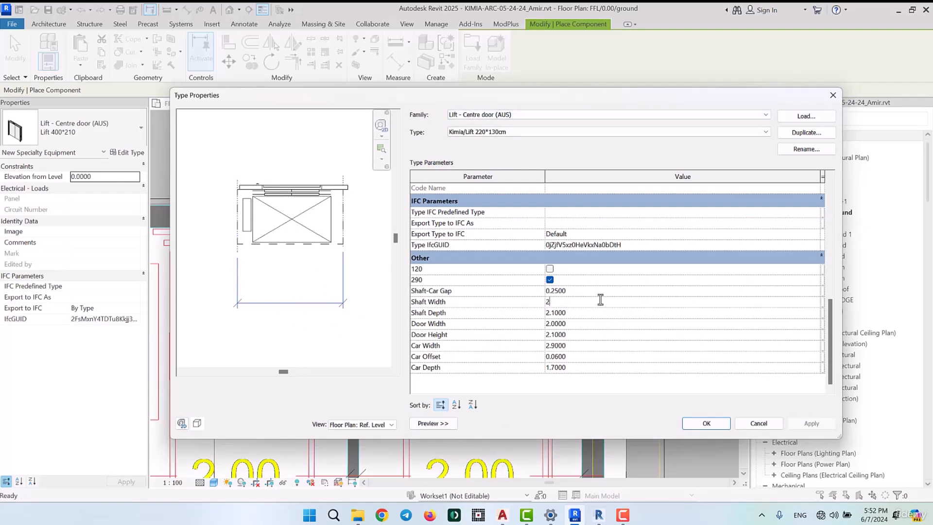
click(585, 314)
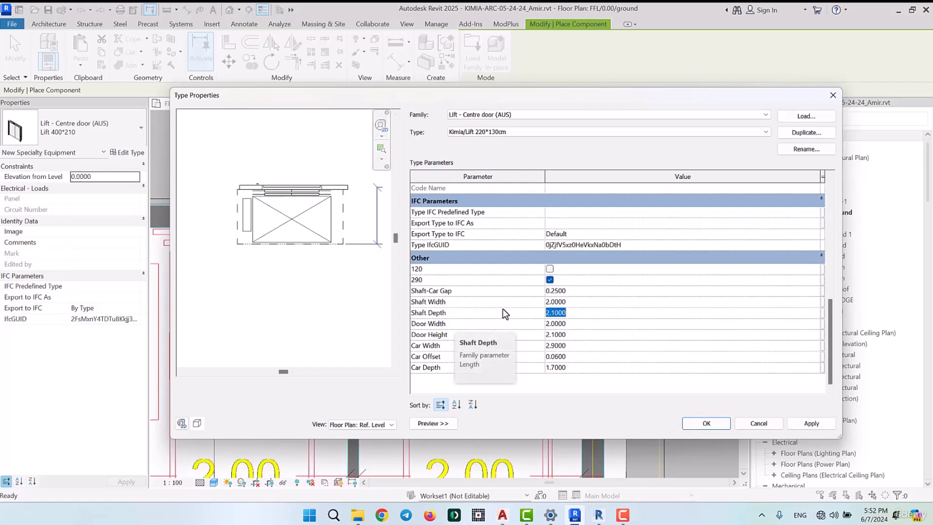
text(2.5)
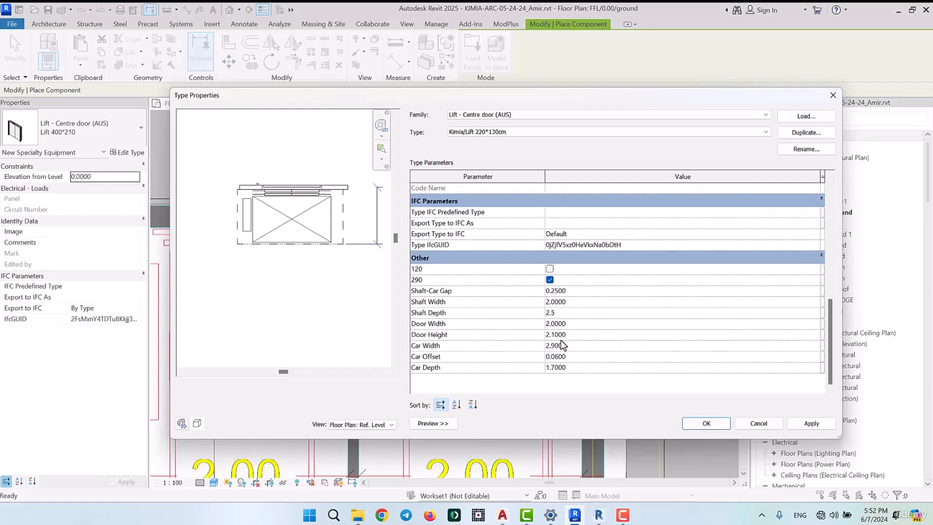
- Check what Door Width controls, and switch to AutoCAD to view the GF 02 lift in 00.9.14-Kimia-Arch Eslahat.dwg
click(589, 325)
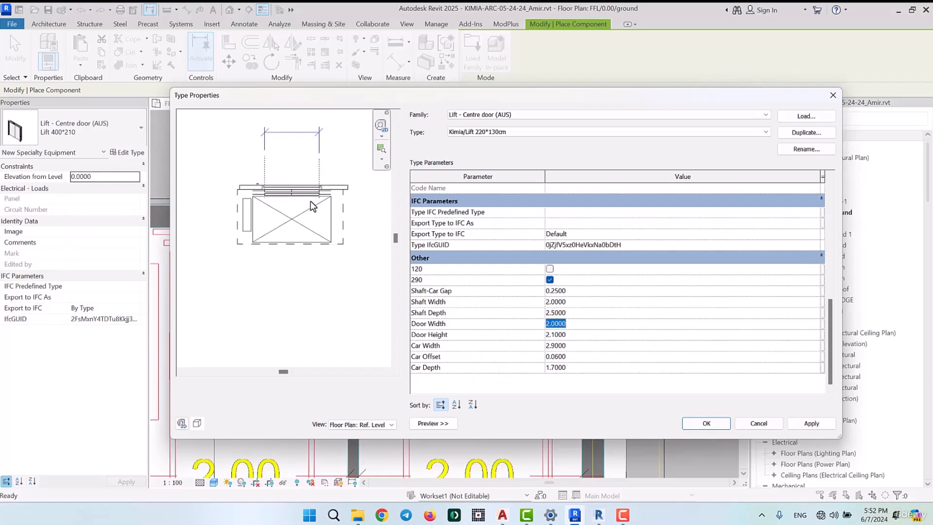
drag(519, 97, 437, 31)
click(502, 514)
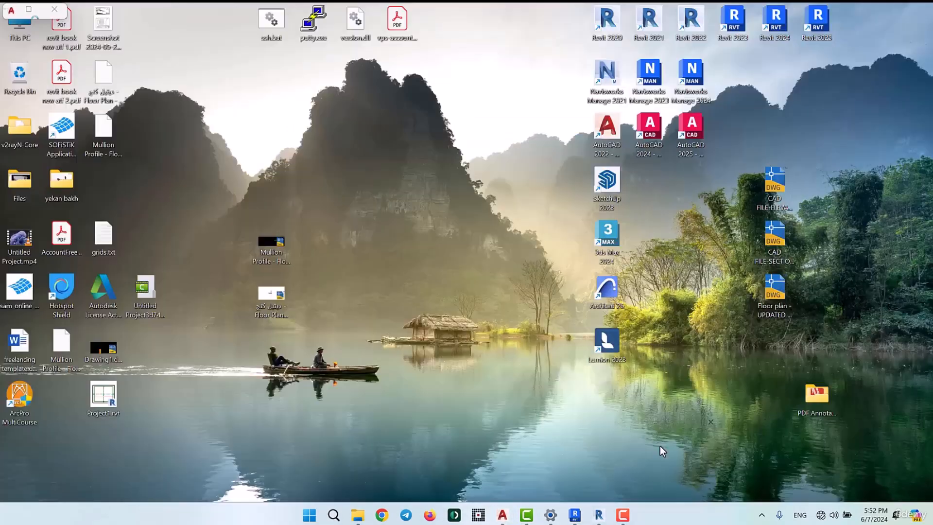
click(659, 445)
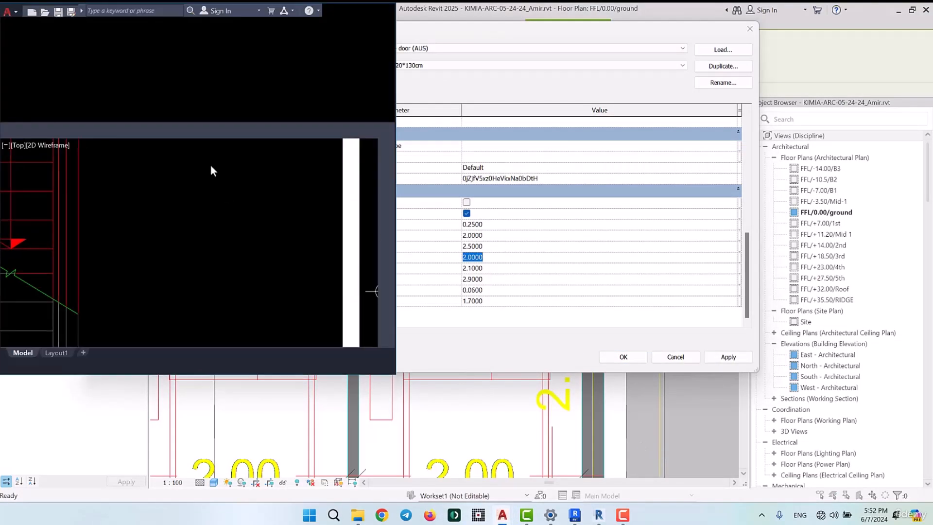
click(374, 10)
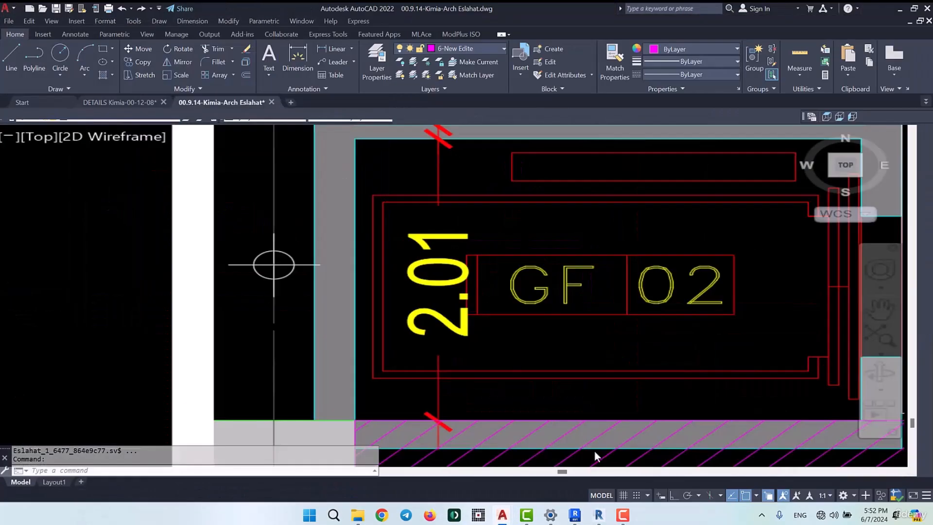
scroll(490, 276, down, 4)
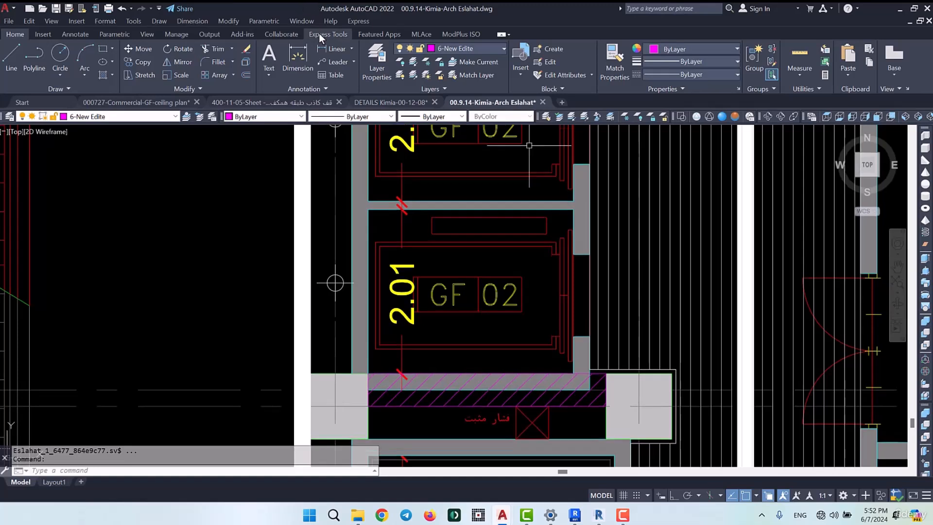
- Measure the width of the GF 02 lift's door opening between its two wall corners with the DIST command
text(di)
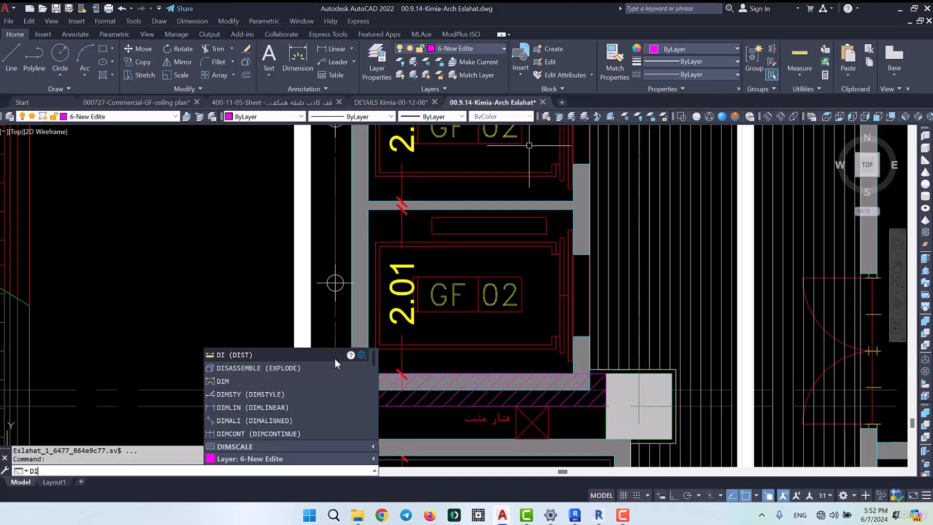
key(Return)
scroll(631, 273, up, 6)
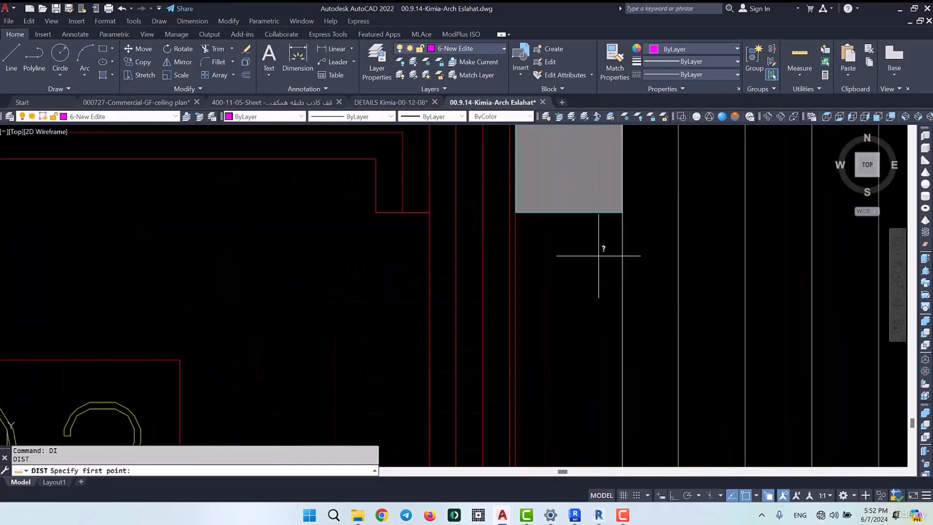
click(622, 210)
scroll(622, 209, down, 6)
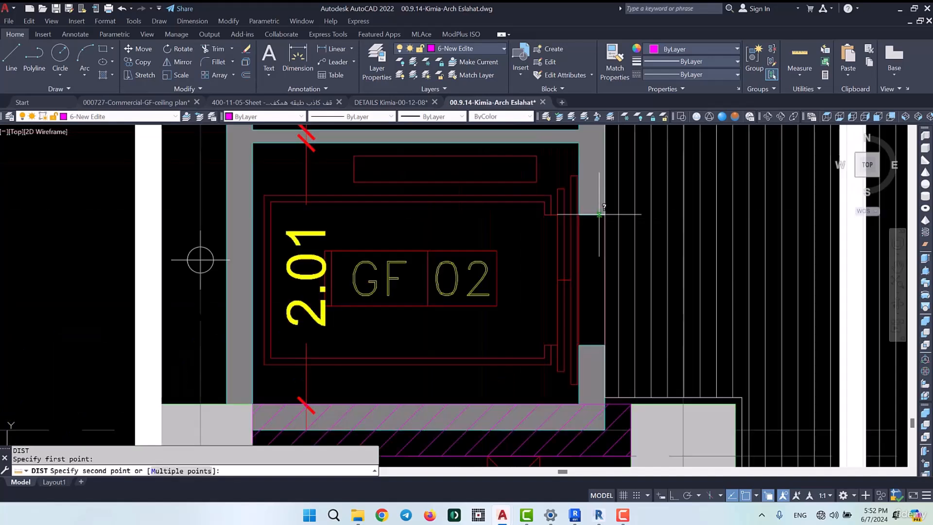
scroll(611, 327, up, 2)
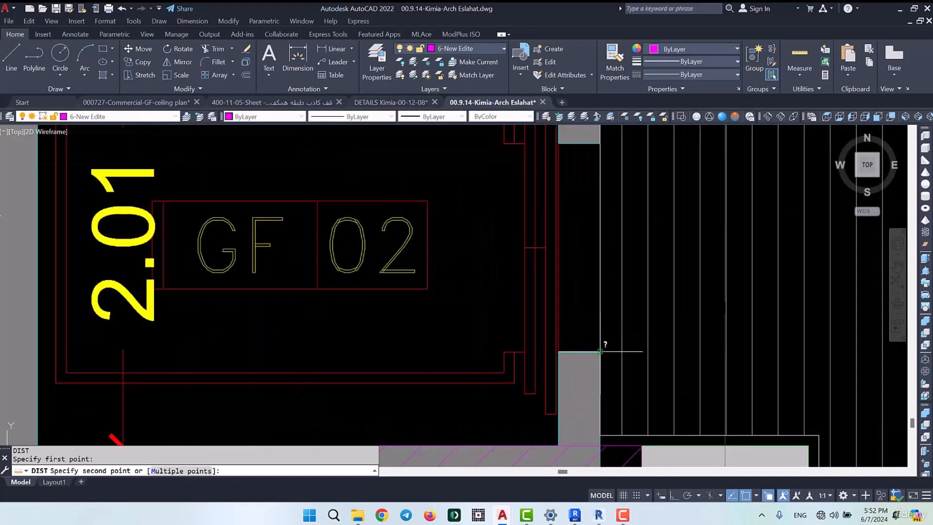
click(601, 352)
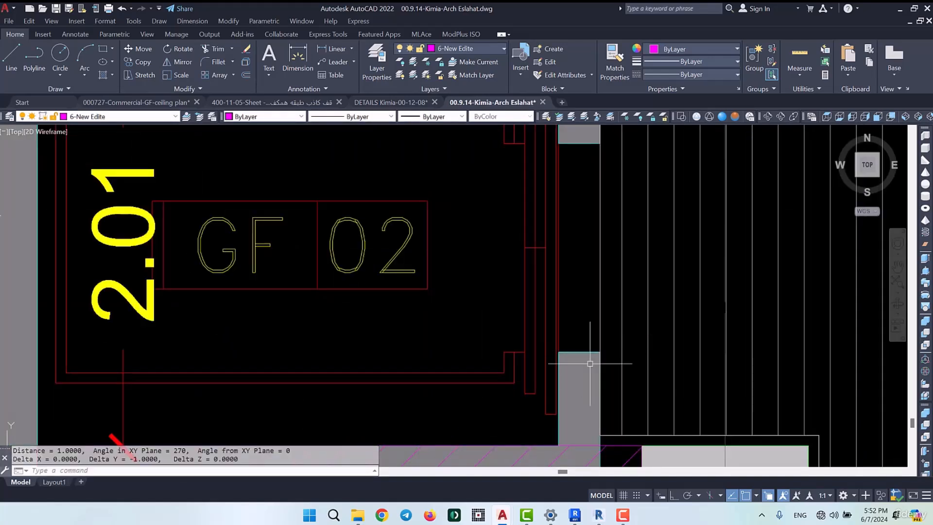
- Switch back to Revit and set the lift type's Door Width to 1 and Door Height to 2.2
click(898, 8)
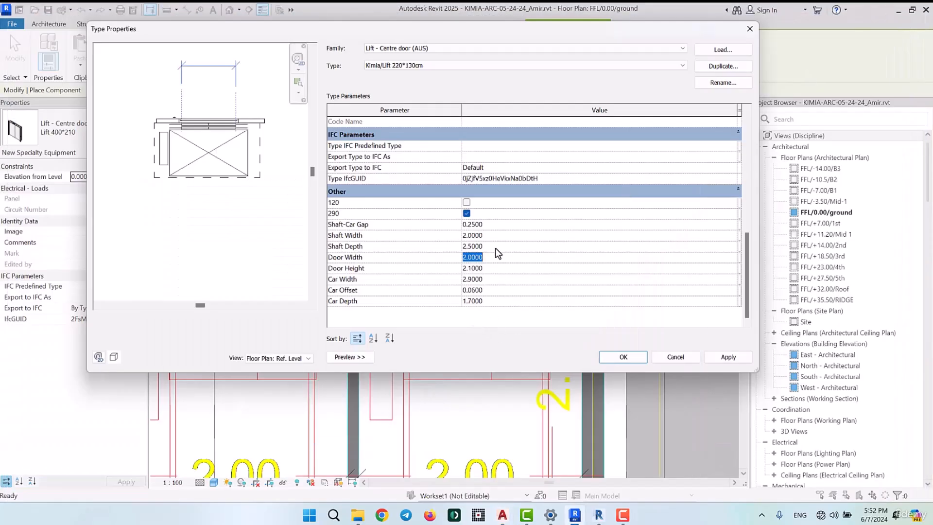
text(1)
click(500, 268)
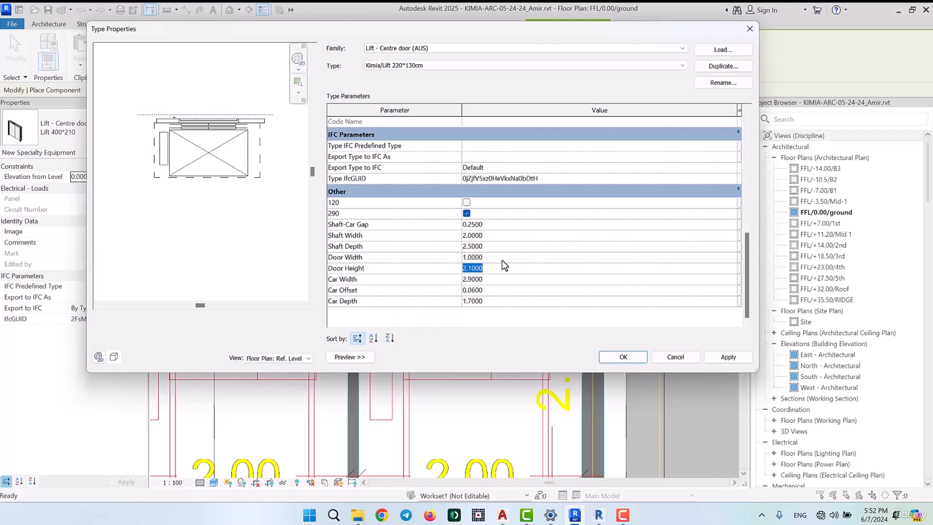
key(BackSpace)
text(2.2)
- Set the lift type's Car Width to 1.3 and Car Depth to 2.2
click(504, 279)
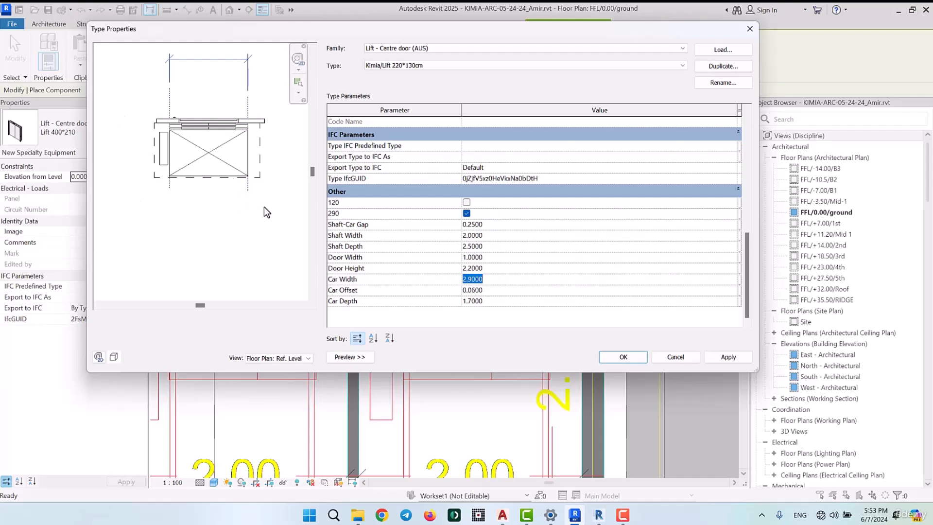
text(1.3)
click(502, 298)
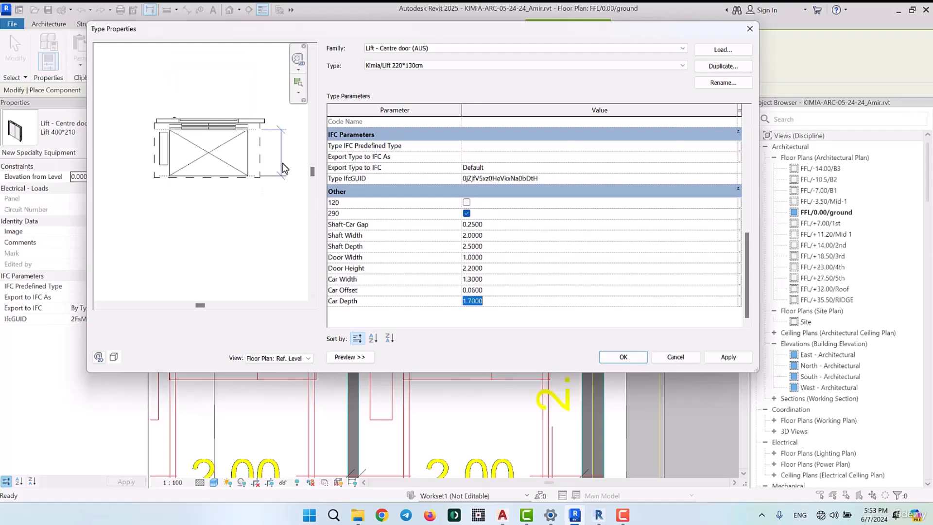
text(2.2)
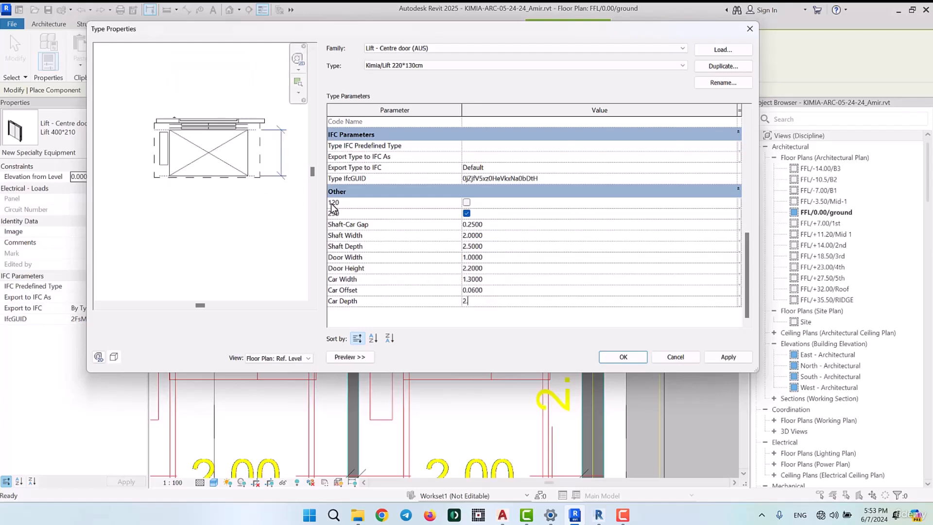
- Check what Car Offset controls in the lift preview, and apply the Kimia/Lift 220*130cm type properties
click(500, 291)
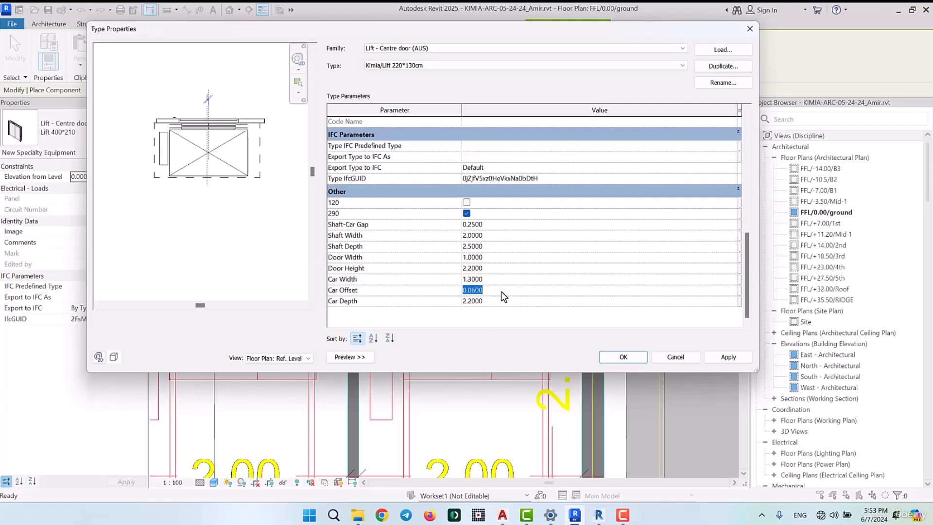
scroll(231, 156, up, 3)
scroll(190, 160, down, 5)
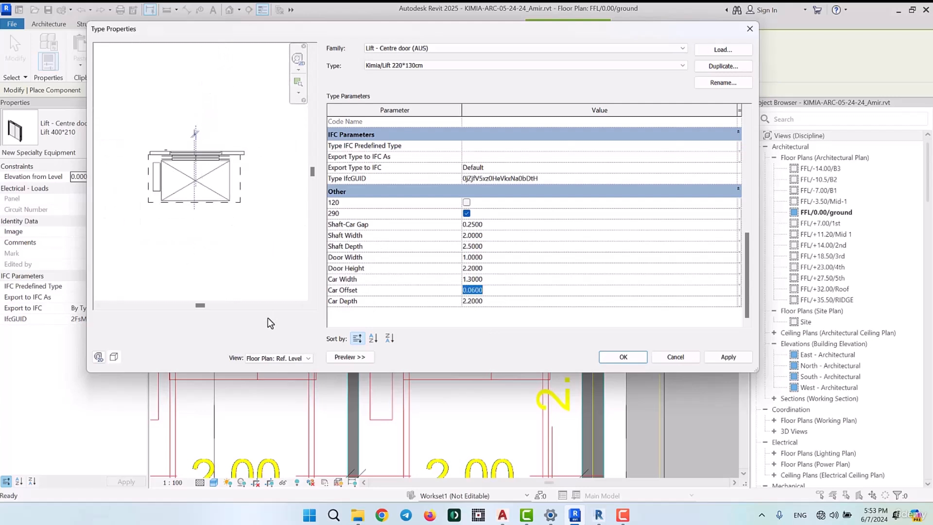
click(632, 356)
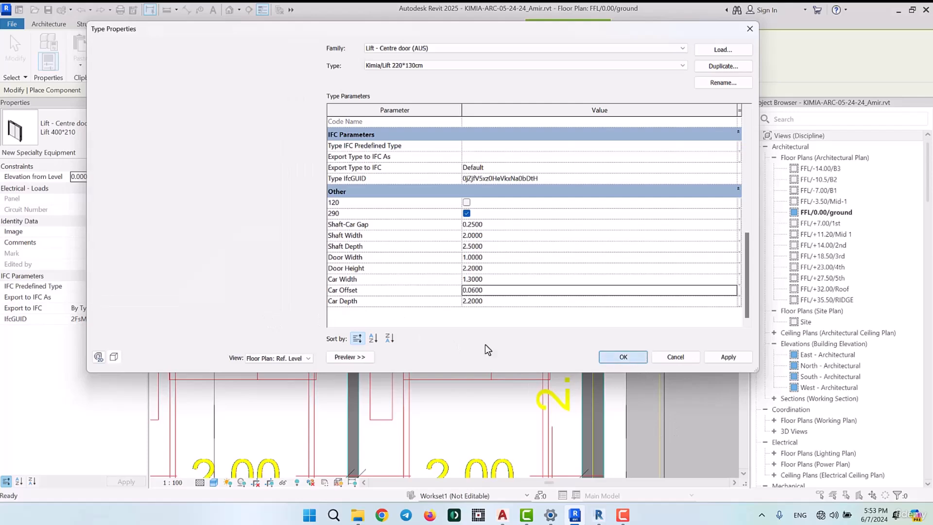
- Place a Kimia/Lift 220*130cm lift in each of the two adjacent 2.00 m wide shafts, hosted on the wall at their door openings
scroll(484, 228, down, 2)
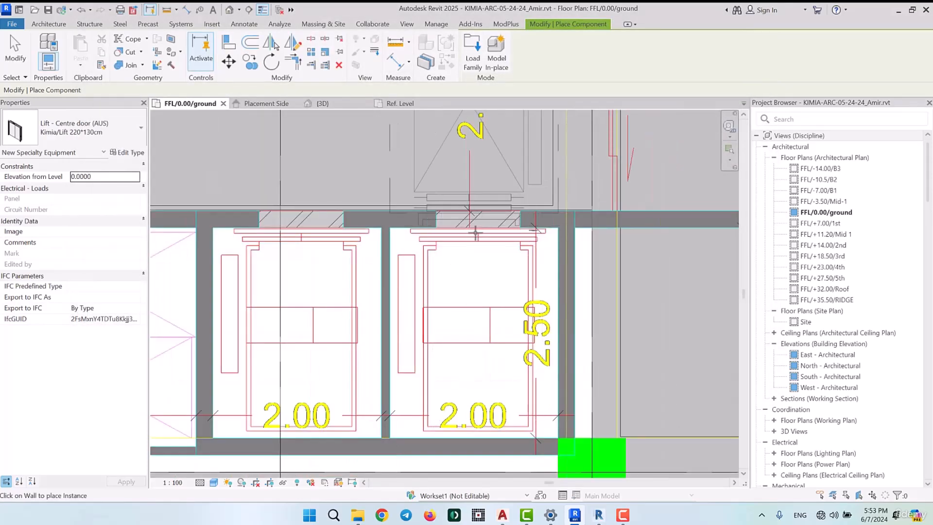
click(477, 217)
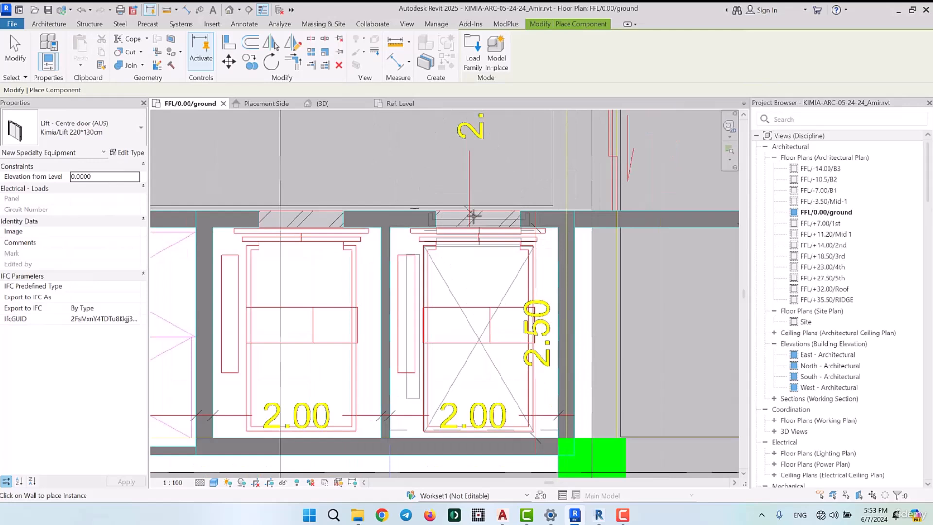
scroll(474, 216, up, 4)
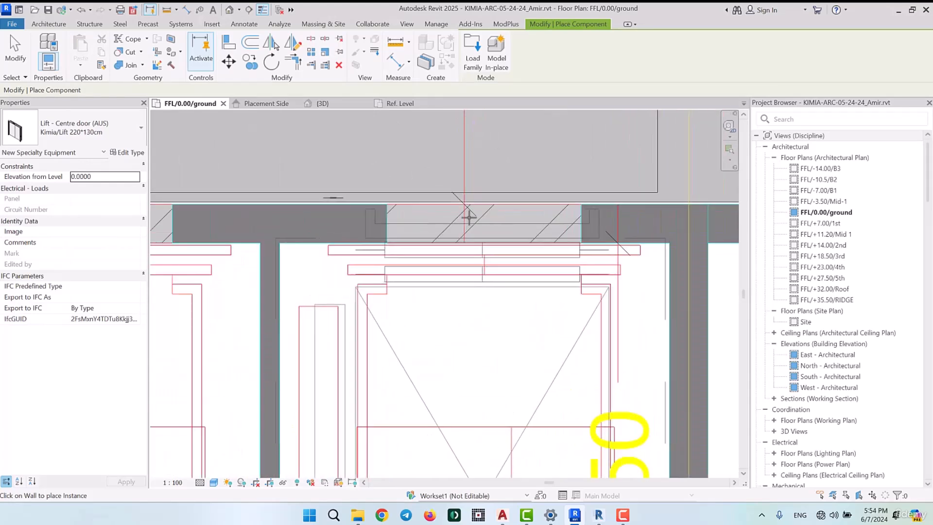
click(475, 216)
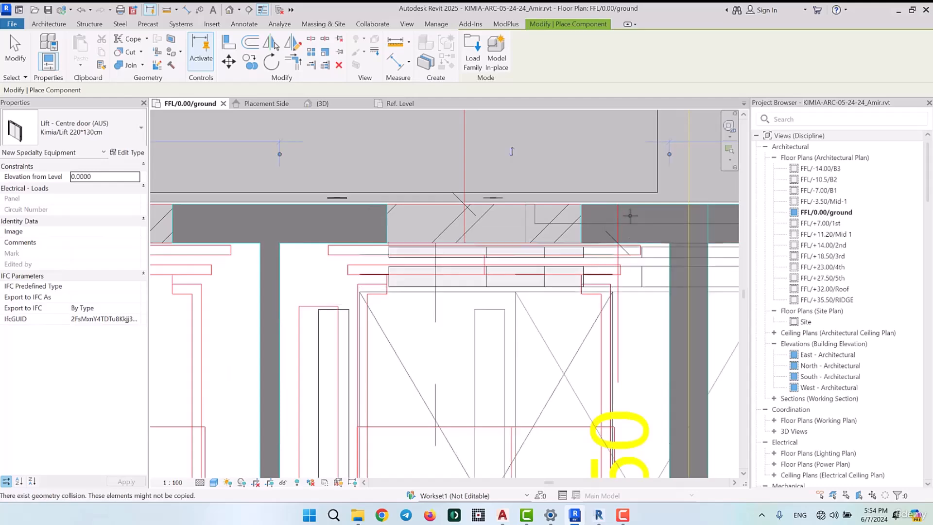
scroll(630, 215, down, 3)
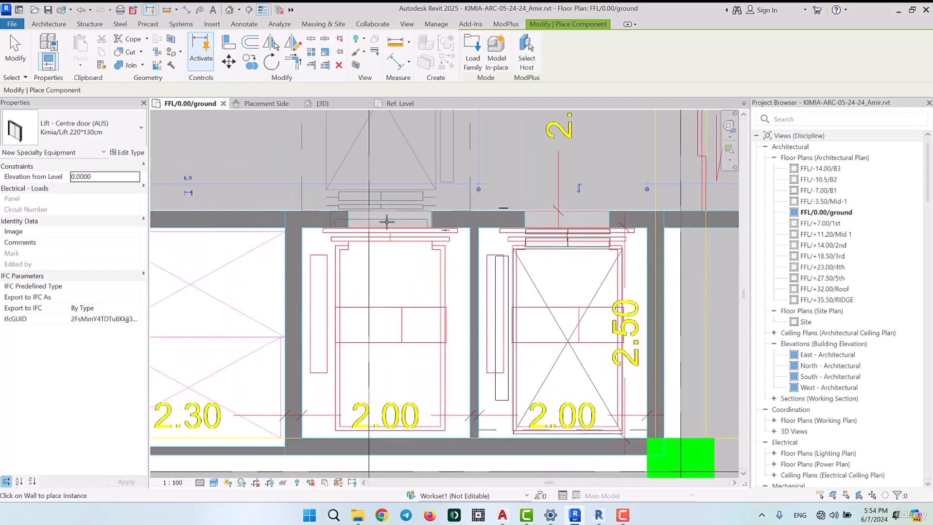
scroll(388, 229, up, 2)
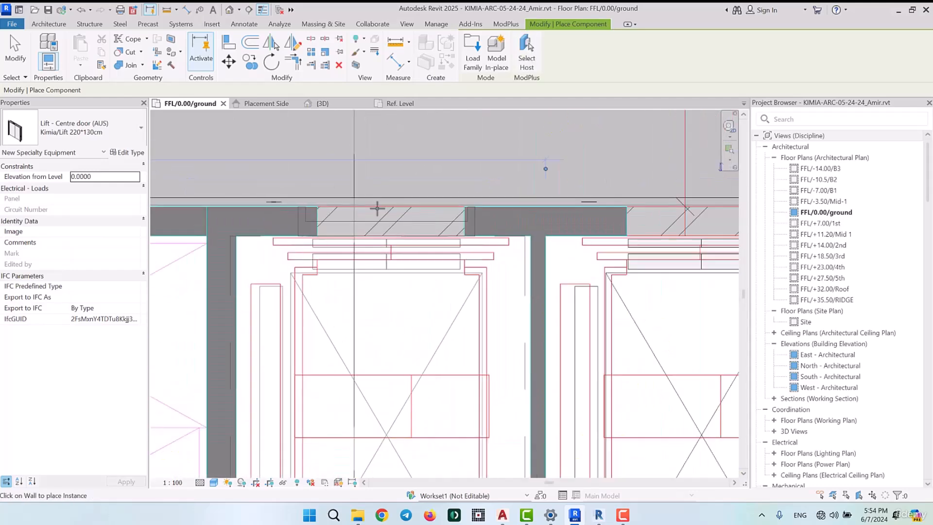
click(383, 208)
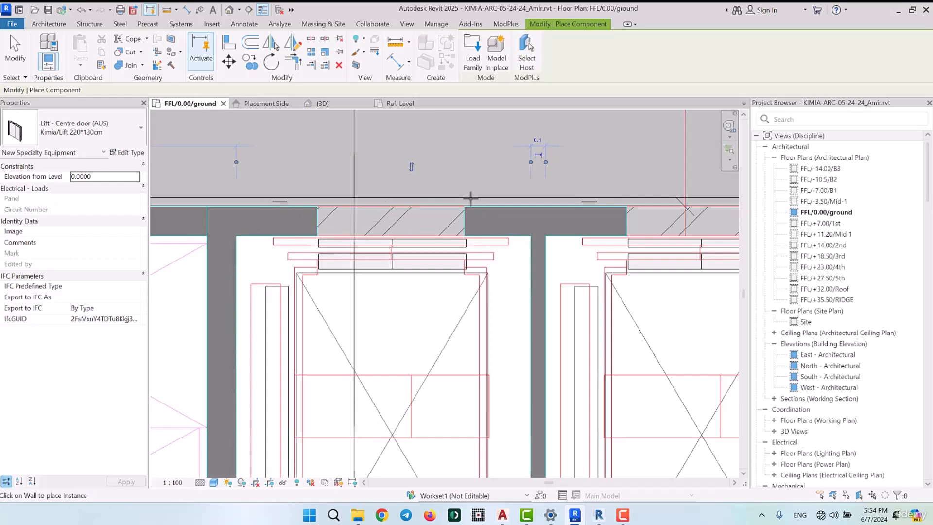
- Measure the car width of the imported lift drawing in the upper 2.01 m shaft between grids 8 and 9
scroll(470, 198, down, 8)
middle_drag(470, 418, 523, 322)
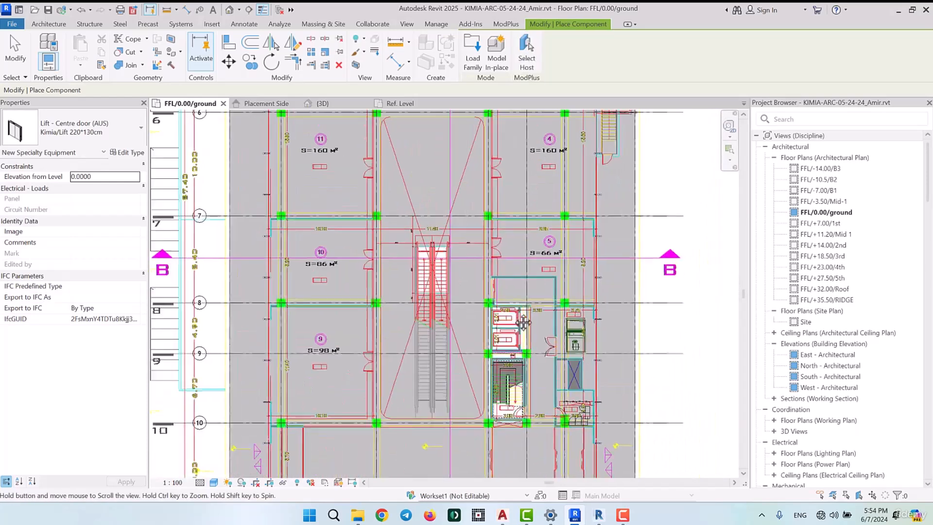
scroll(524, 322, up, 8)
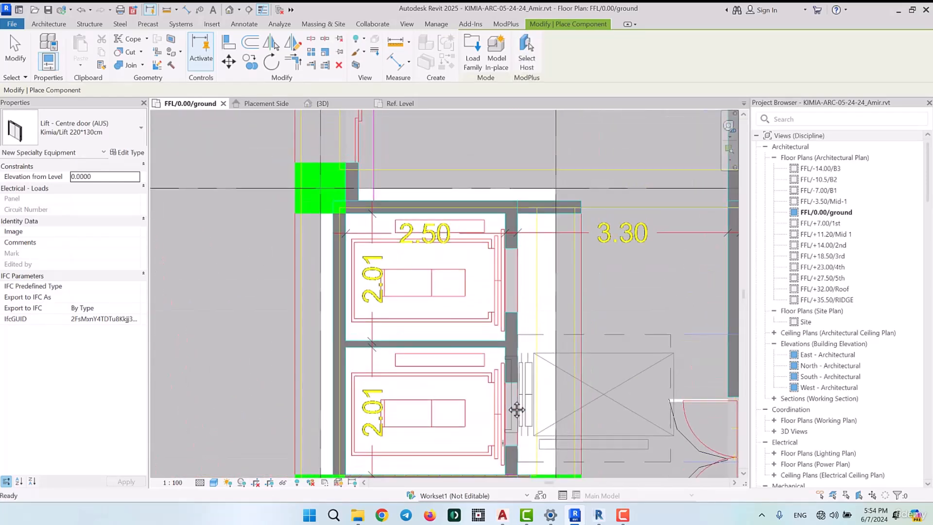
scroll(511, 270, up, 3)
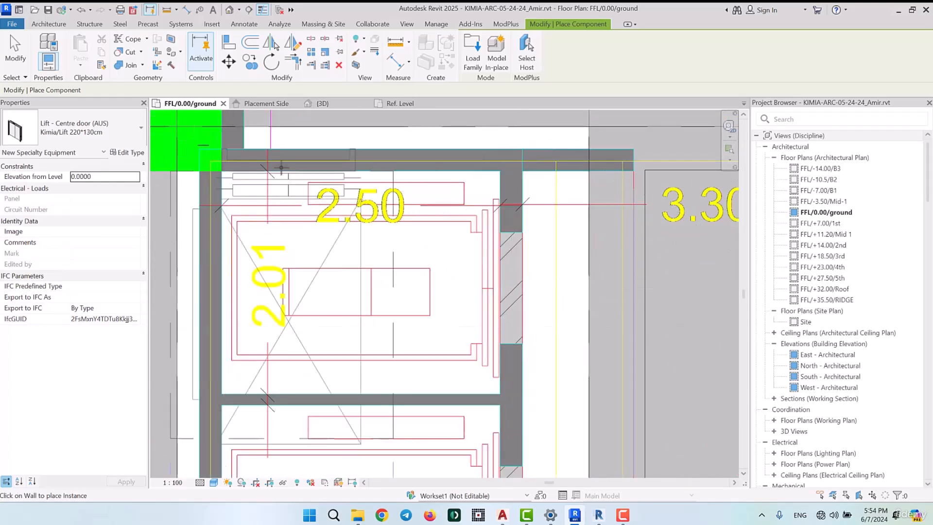
click(165, 10)
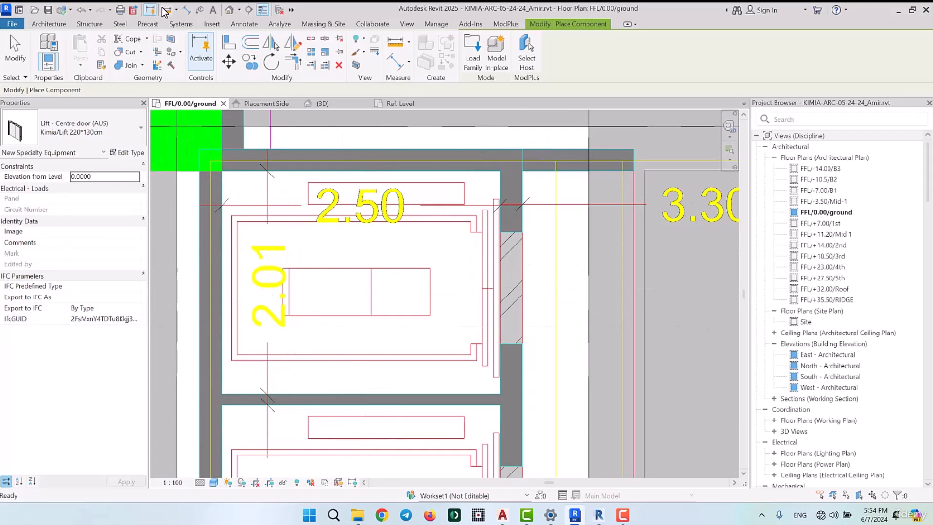
click(233, 214)
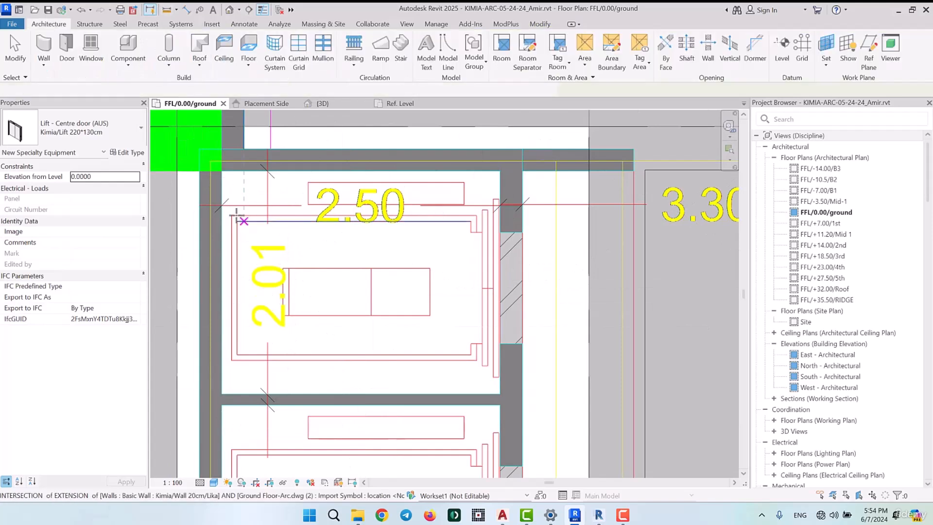
click(232, 359)
click(231, 215)
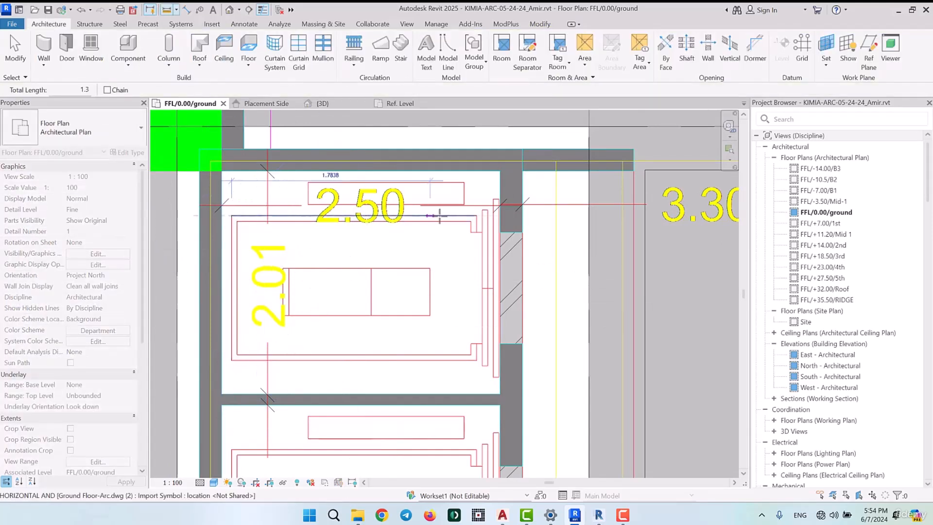
- Place a Kimia/Lift 220*130cm lift in each of the two 2.01 m shafts, with the cars inside the shafts
click(128, 48)
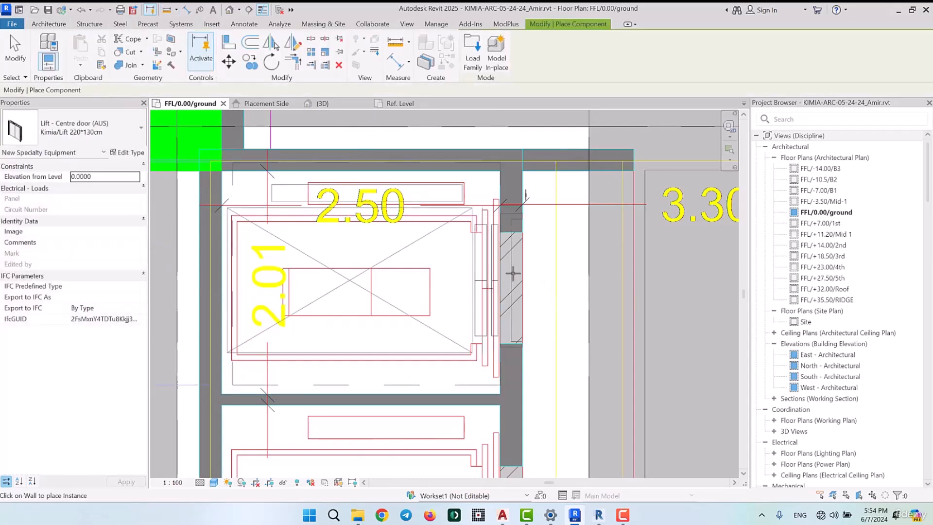
middle_drag(516, 417, 534, 231)
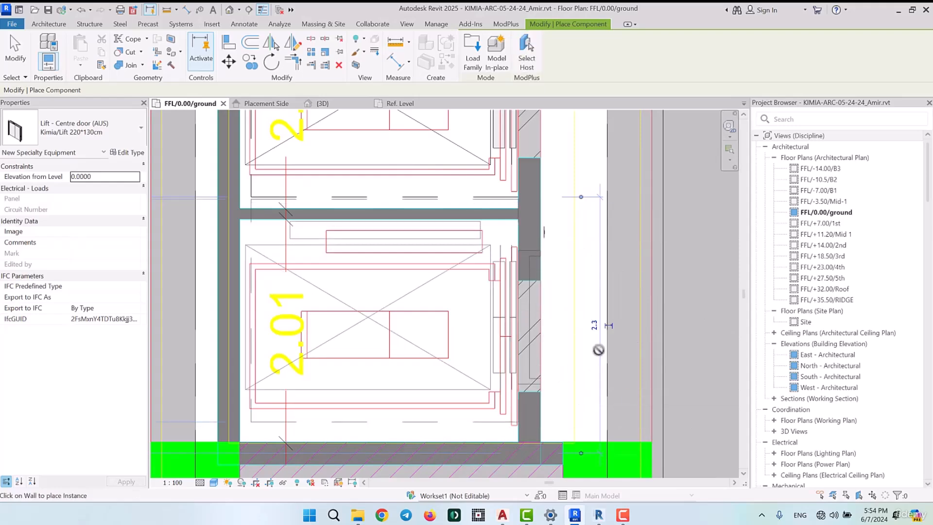
click(558, 310)
scroll(558, 308, down, 5)
key(Escape)
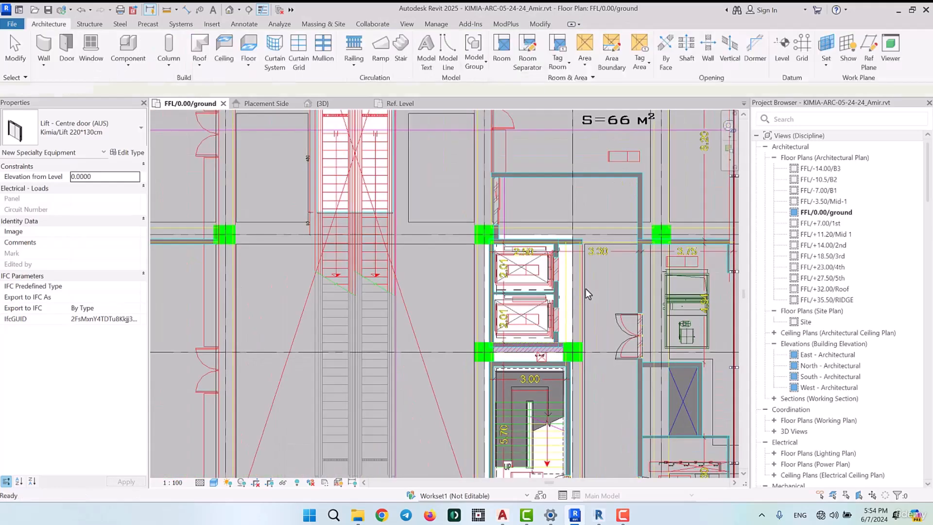
- Nudge the lift in the lower 2.01 m shaft until its doors line up with the wall opening
scroll(543, 335, up, 5)
click(536, 376)
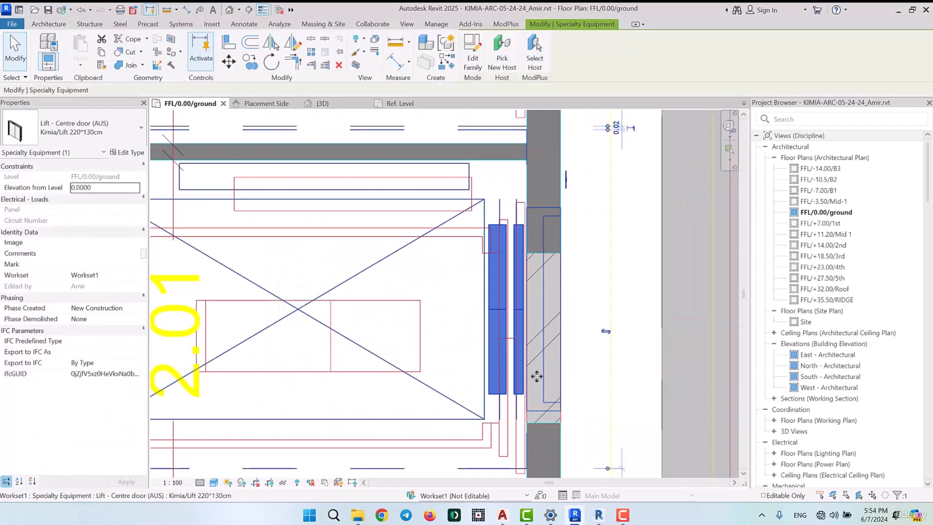
scroll(576, 246, up, 2)
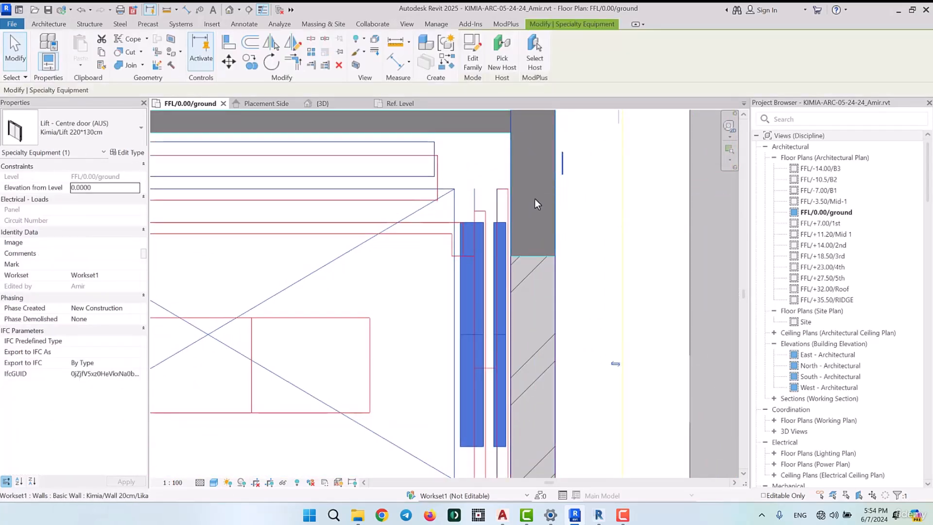
scroll(534, 198, down, 2)
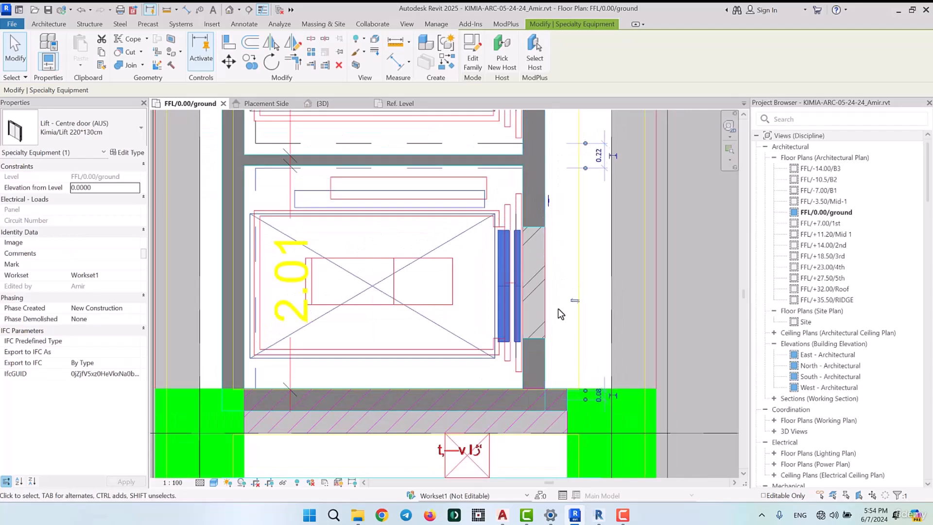
scroll(557, 301, up, 2)
scroll(517, 241, up, 1)
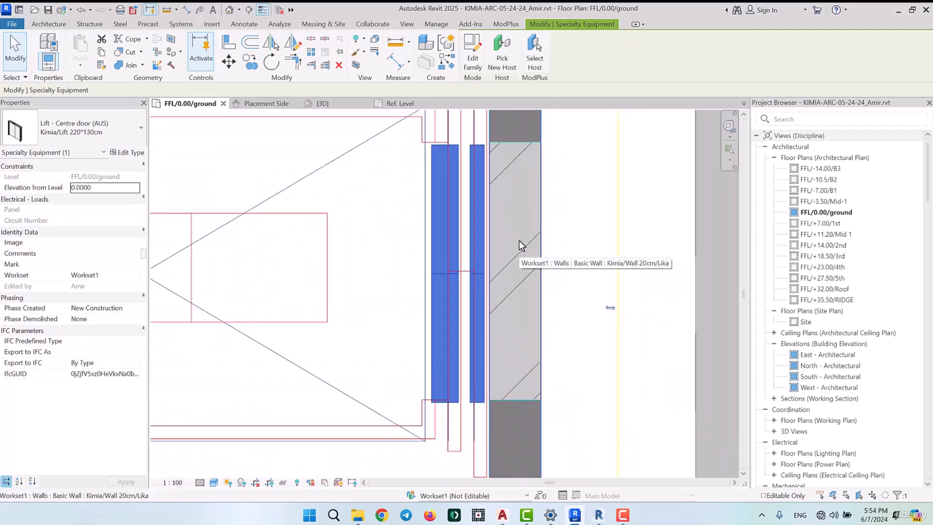
- Nudge the lift in the upper 2.01 m shaft down until its doors line up with the wall opening
scroll(567, 356, down, 4)
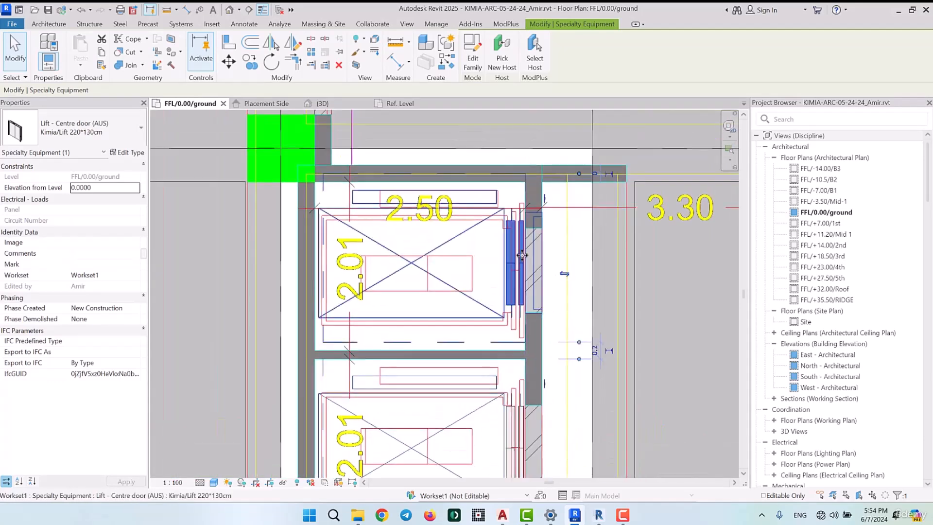
scroll(553, 270, up, 4)
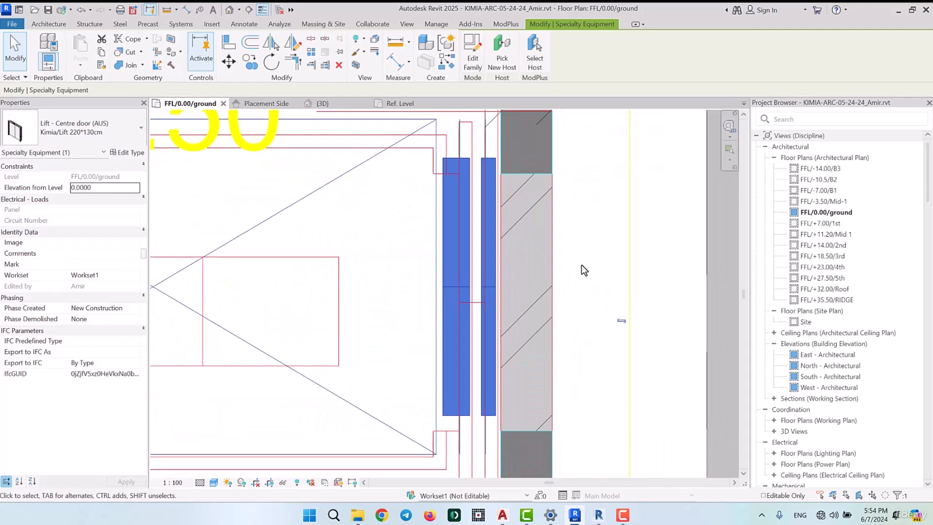
key(Down)
key(Down)
key(Down)
key(Down)
key(Down)
key(Down)
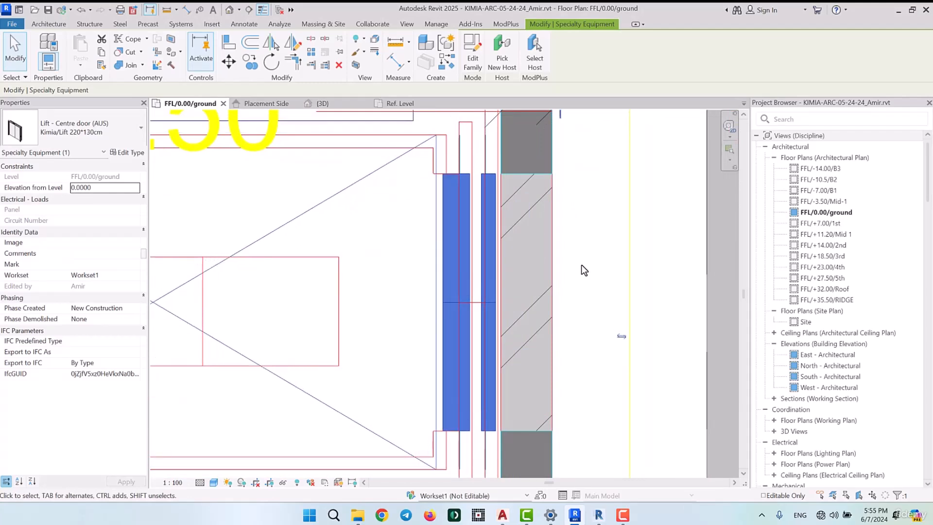
- Nudge the lift in the right-hand 2.00 m shaft left to line up its doors with the wall opening
scroll(581, 264, down, 6)
scroll(556, 148, up, 2)
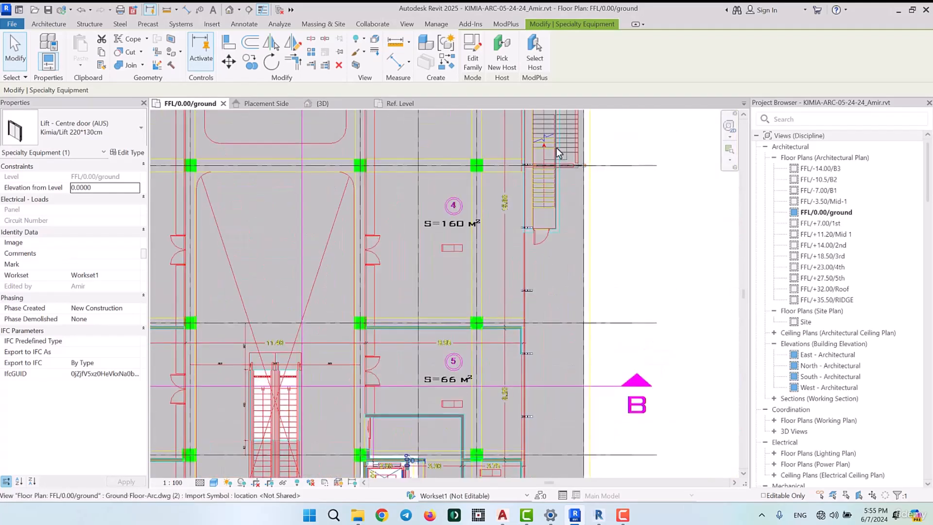
scroll(488, 223, up, 7)
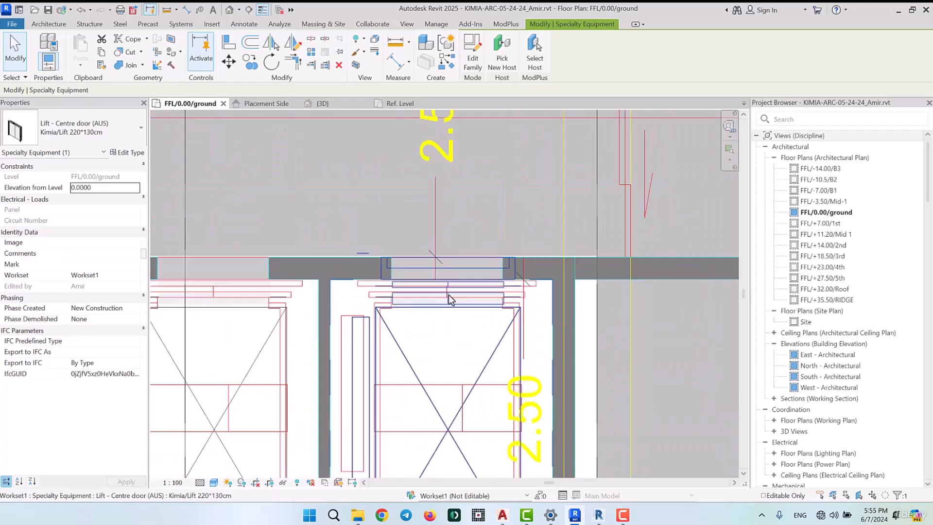
scroll(448, 295, up, 4)
scroll(467, 281, up, 2)
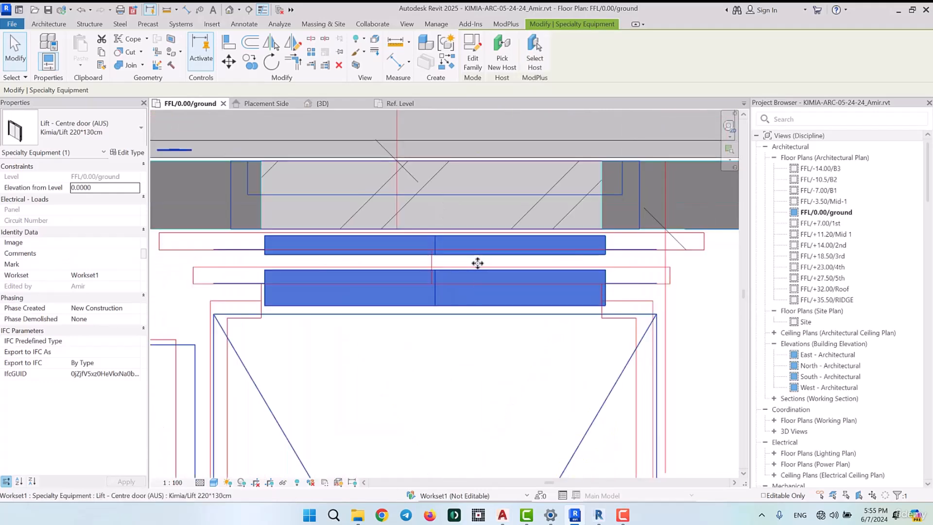
key(Left)
- Nudge the lift in the 2.00 m shaft next to the 2.30 m shaft left to line up with its door opening
scroll(559, 248, down, 9)
middle_drag(362, 319, 428, 284)
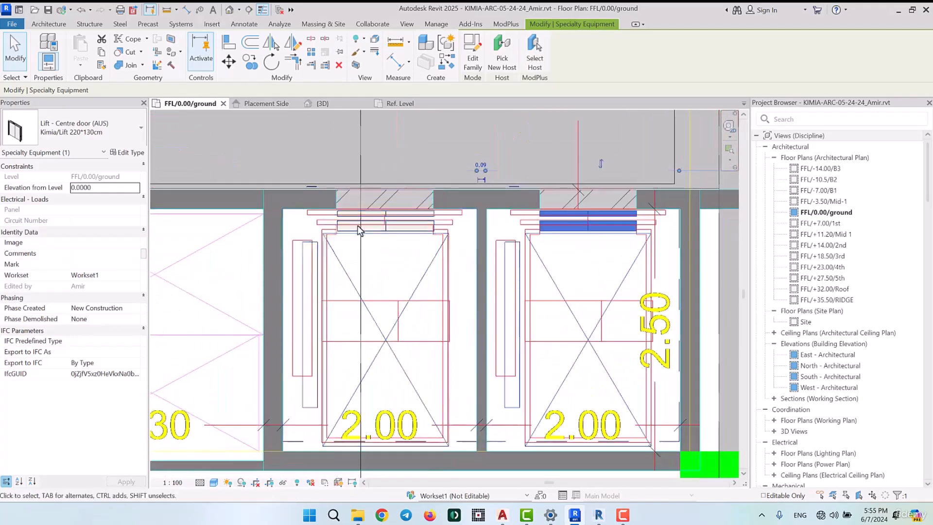
scroll(364, 221, up, 10)
key(Left)
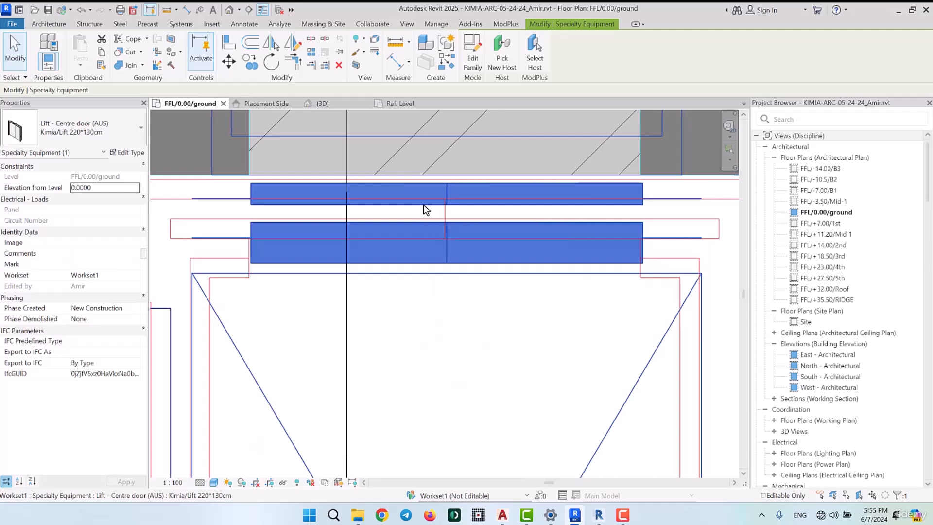
scroll(427, 211, down, 6)
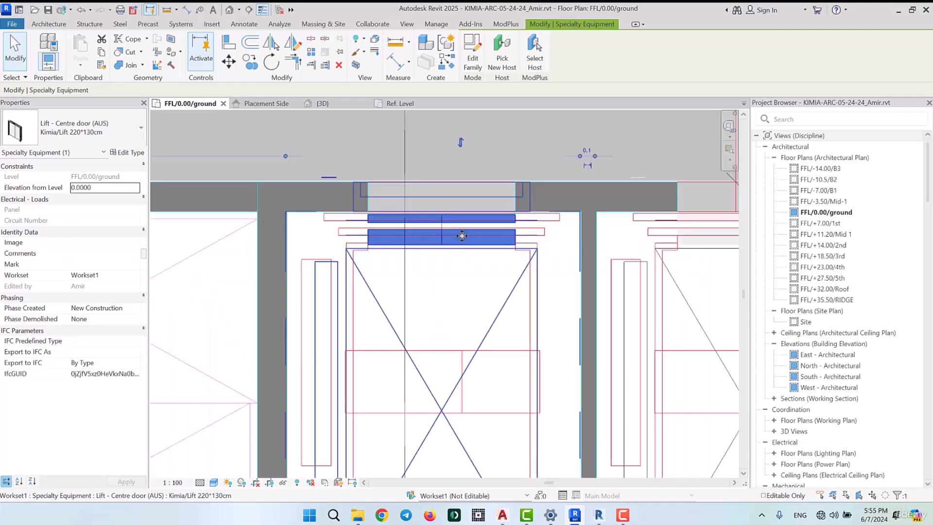
key(Escape)
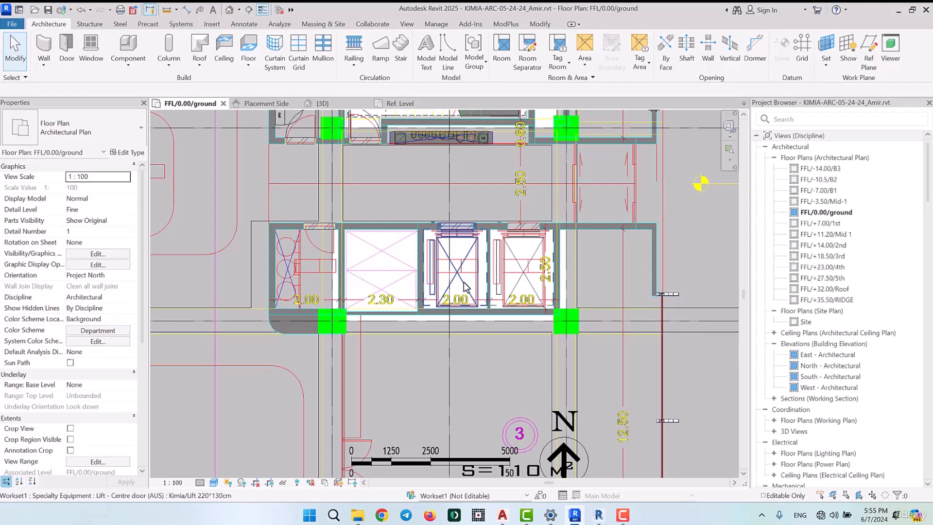
- Open the FFL/+7.00/1st floor plan and view its stair and shaft area
double_click(820, 223)
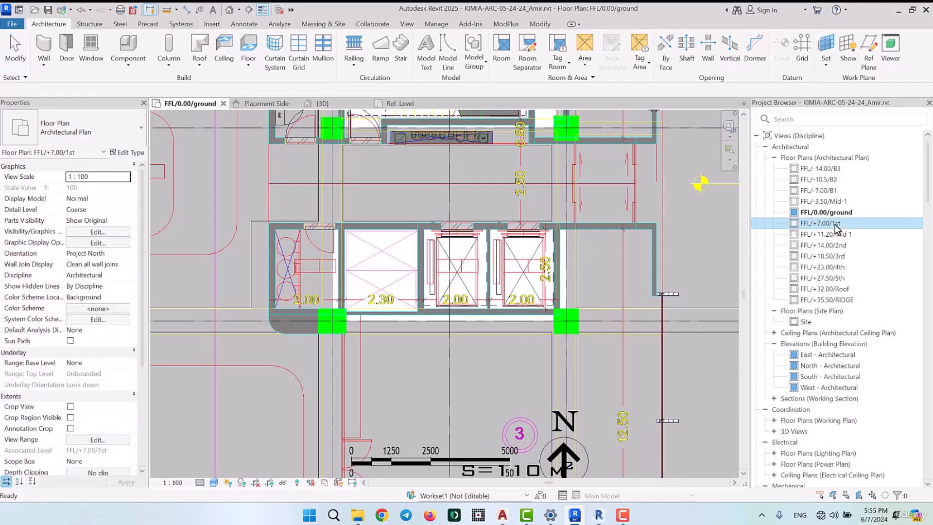
scroll(540, 342, down, 3)
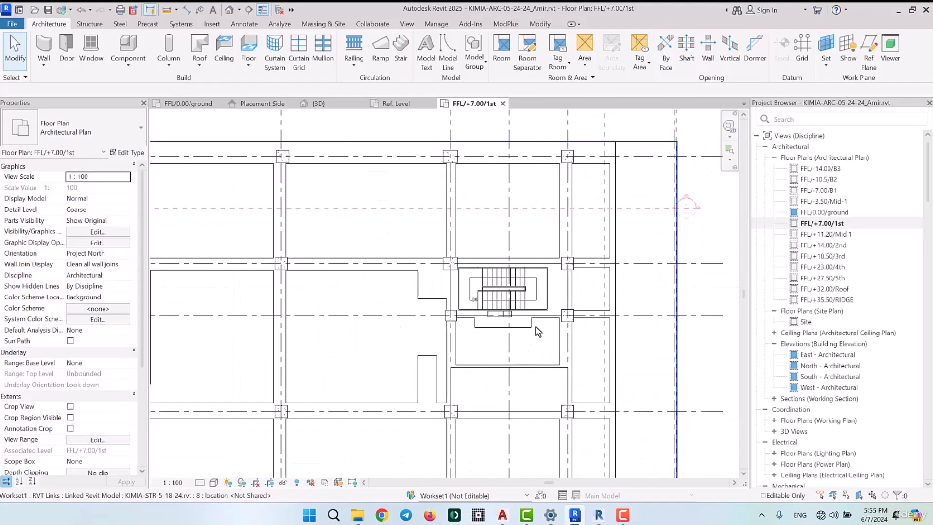
- Close the FFL/+7.00/1st plan and isolate the two lifts in the adjacent 2.00 m ground floor shafts in a 3D section box
click(503, 103)
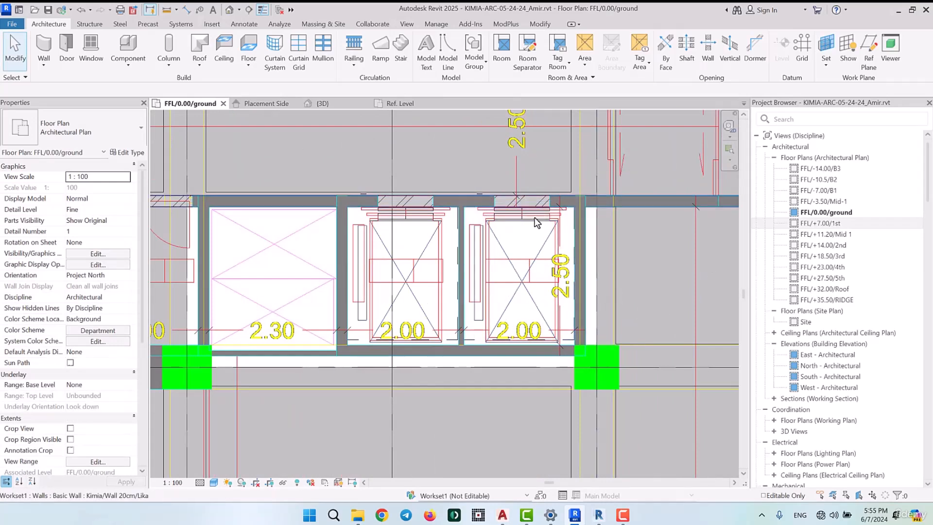
click(408, 216)
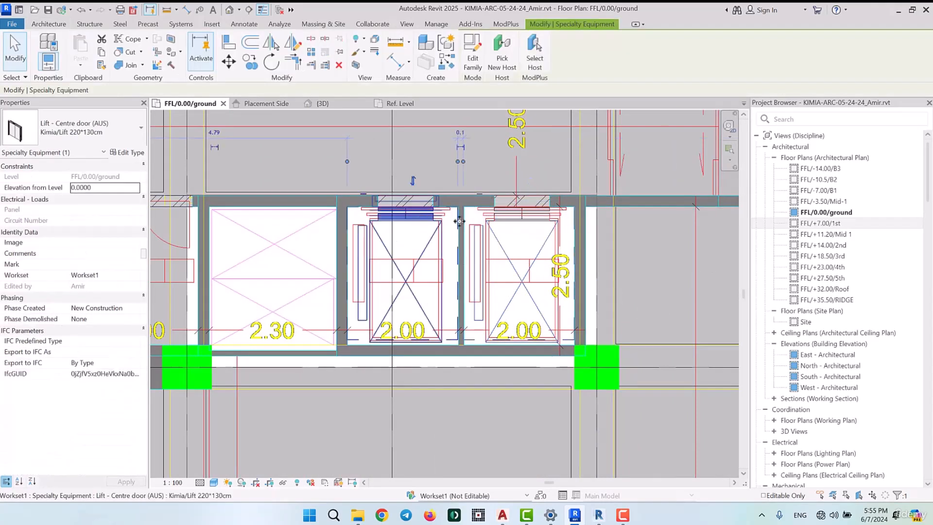
scroll(577, 248, down, 2)
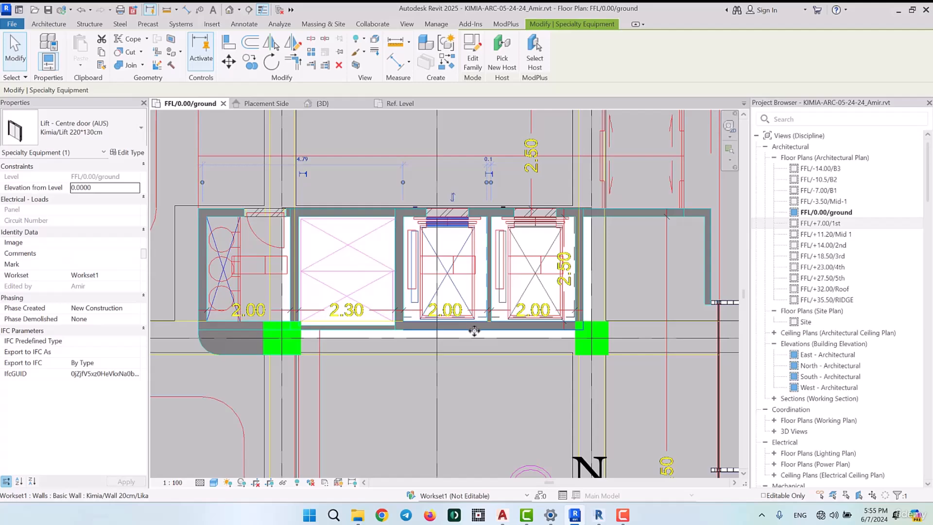
scroll(535, 237, down, 5)
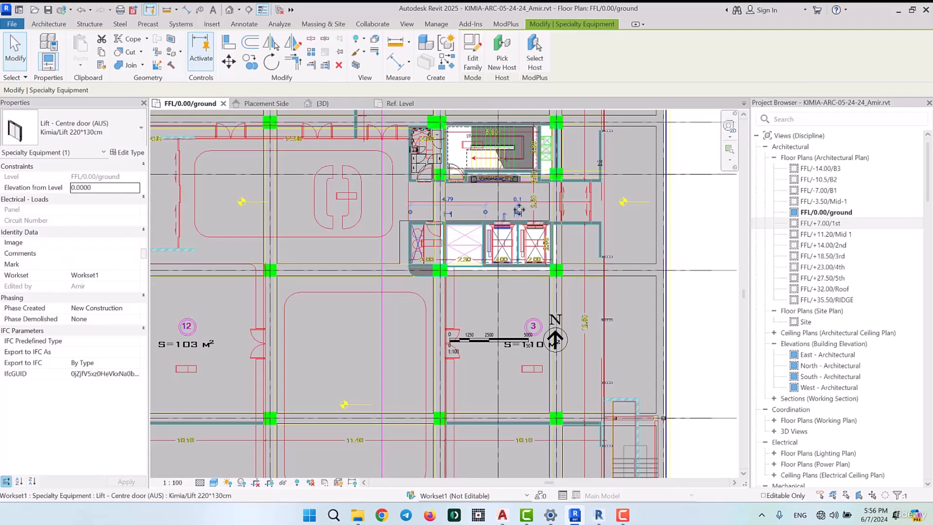
scroll(517, 242, up, 5)
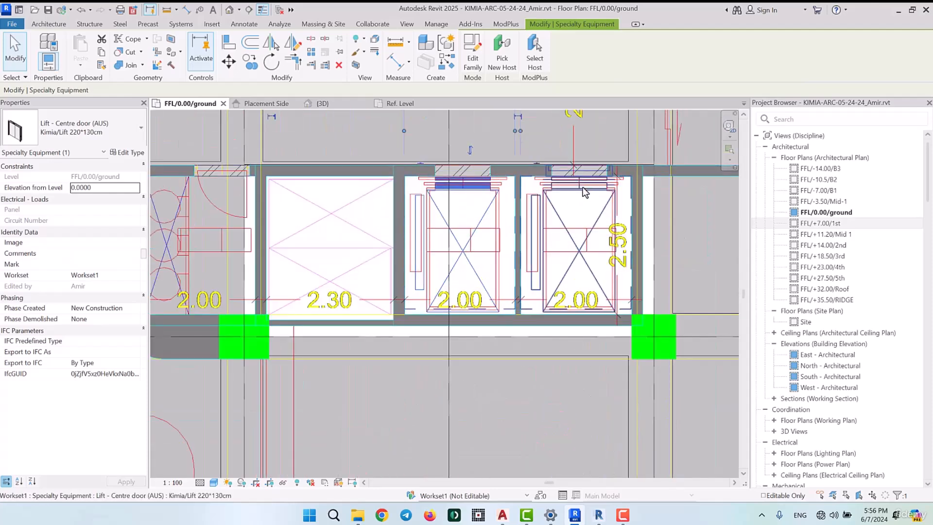
ctrl+click(582, 186)
click(355, 65)
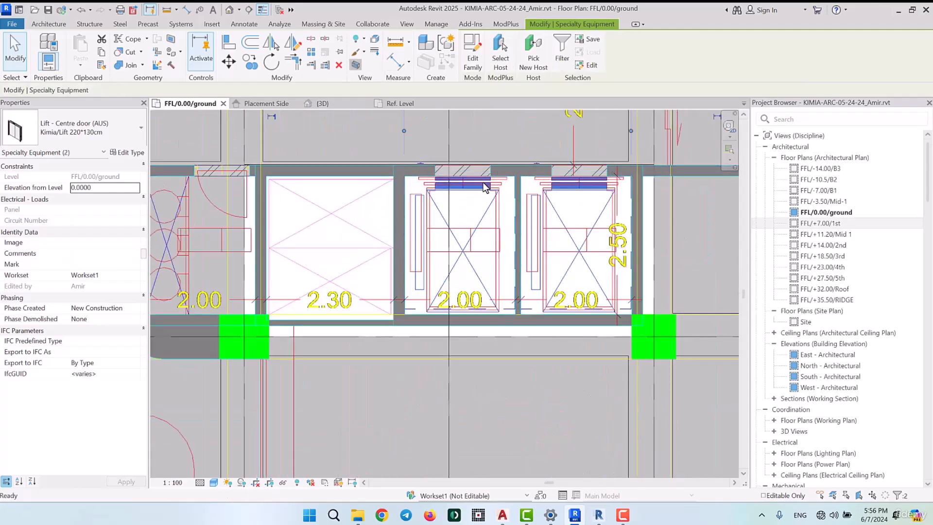
- Examine the two lifts' doors, call buttons and indicators against the shaft wall openings from several sides in 3D
shift+middle_drag(619, 378, 540, 388)
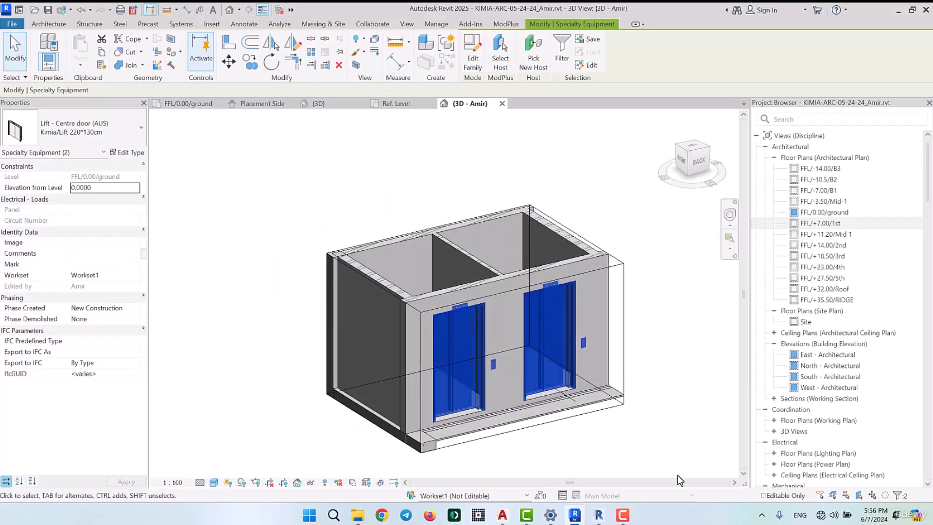
click(683, 446)
shift+middle_drag(686, 450, 494, 395)
scroll(492, 388, up, 6)
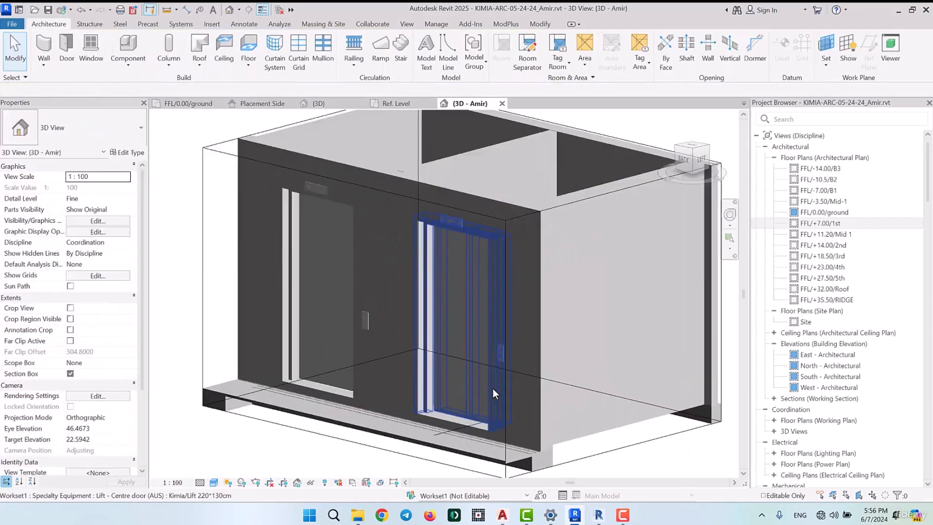
scroll(666, 420, down, 4)
scroll(558, 386, up, 5)
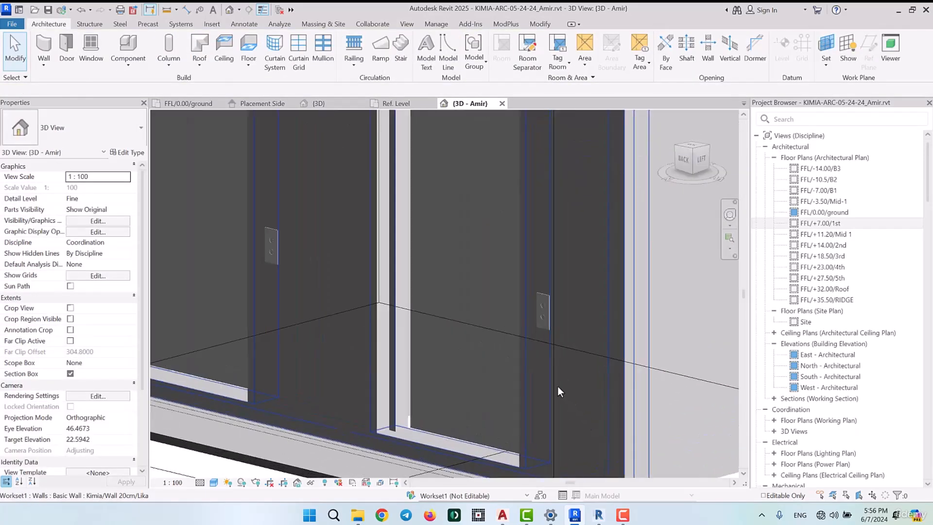
scroll(541, 312, down, 3)
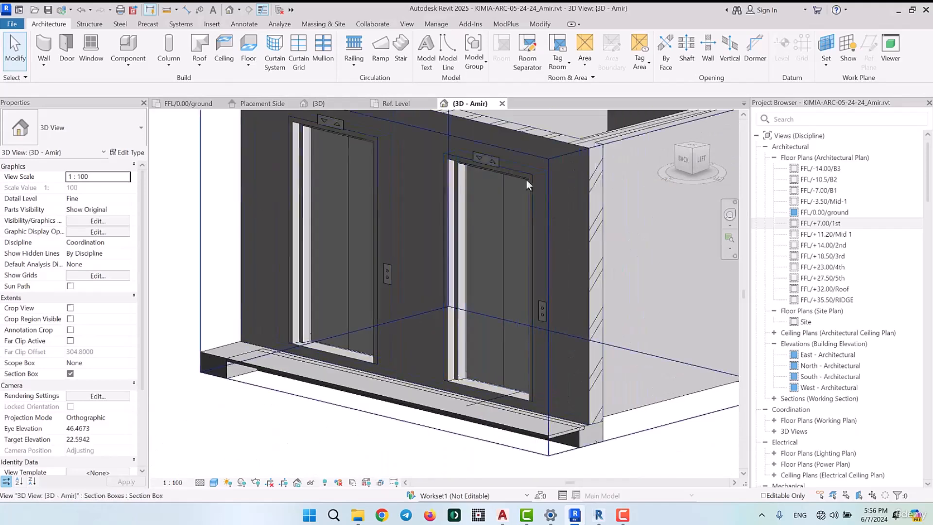
scroll(429, 266, down, 4)
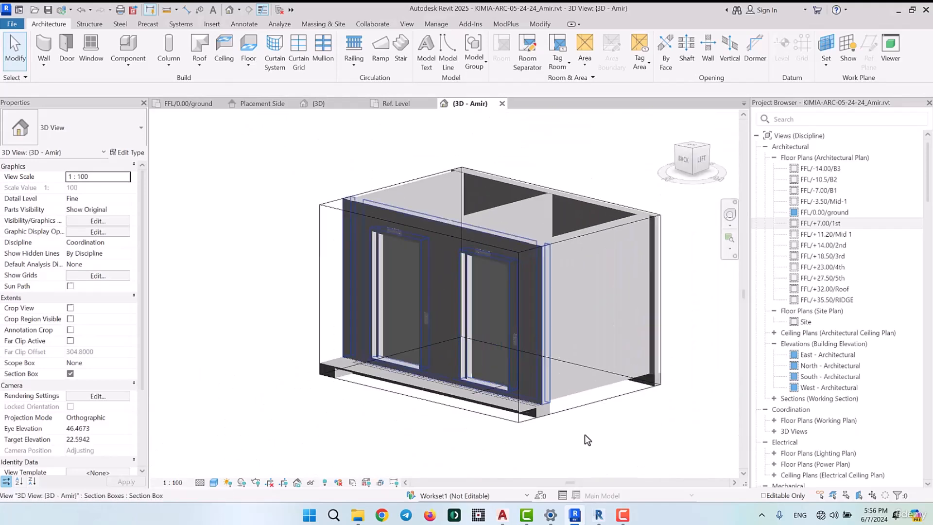
scroll(597, 413, down, 2)
shift+middle_drag(577, 403, 589, 440)
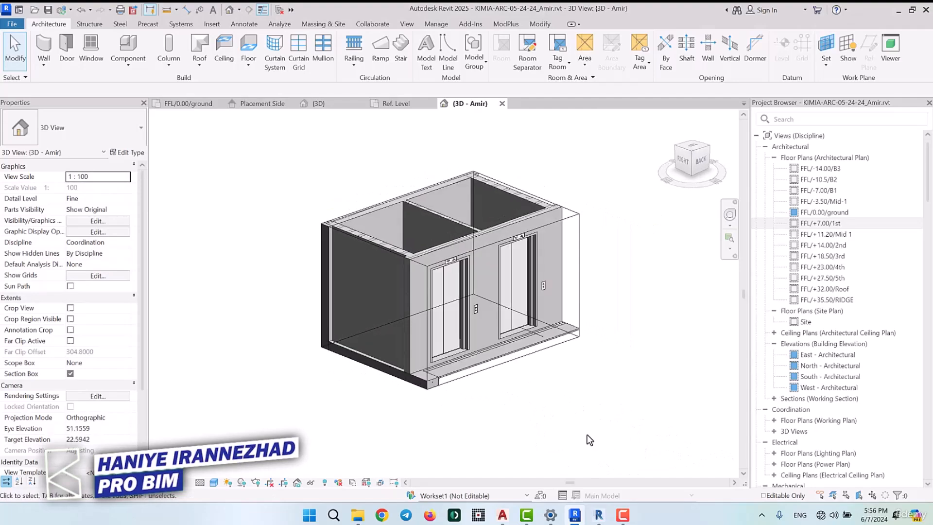